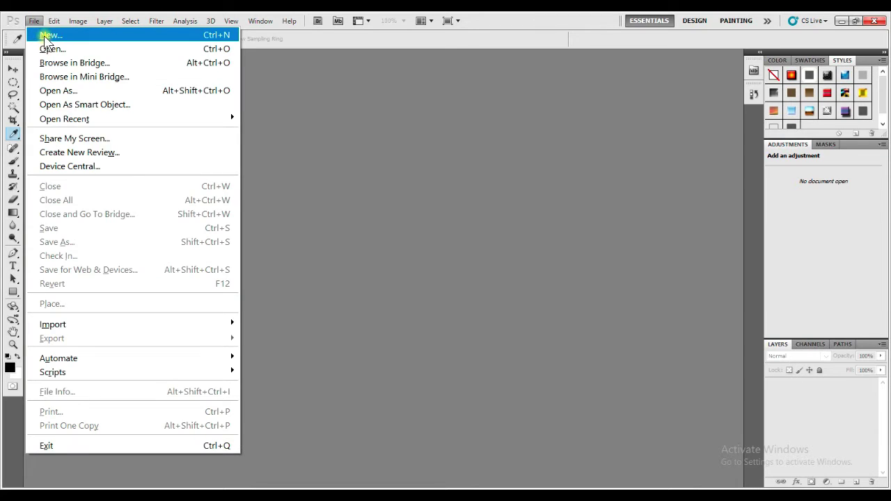
Bring up the New document settings: 1280 × 720 pixels with a White background.
left_click(45, 36)
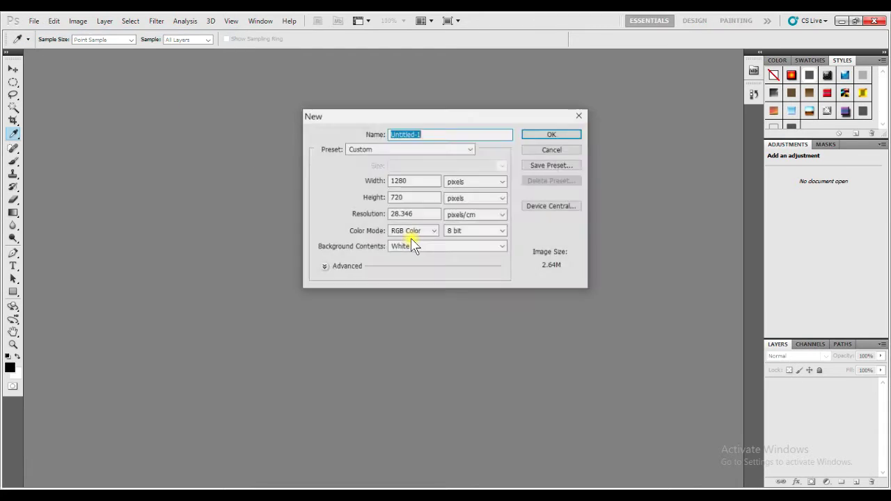
Create the blank 1280 × 720 document and open A800226_list_20160516163609.jpg from the Desktop.
left_click(553, 134)
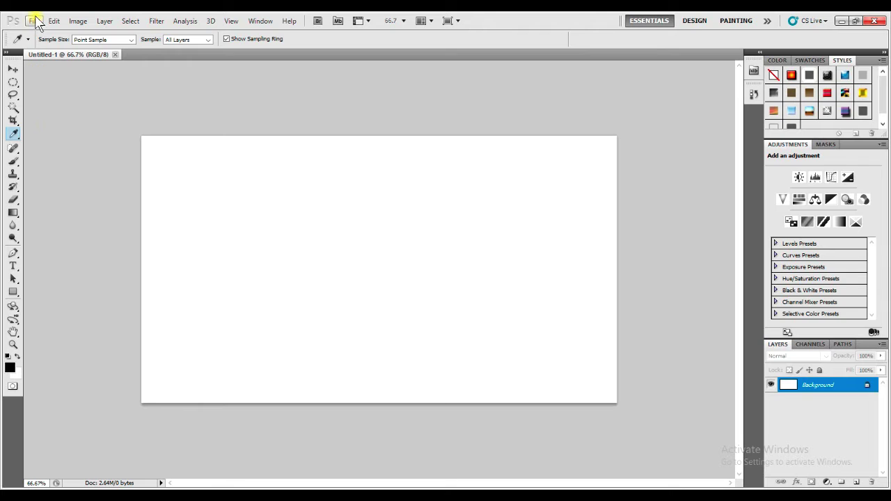
left_click(33, 21)
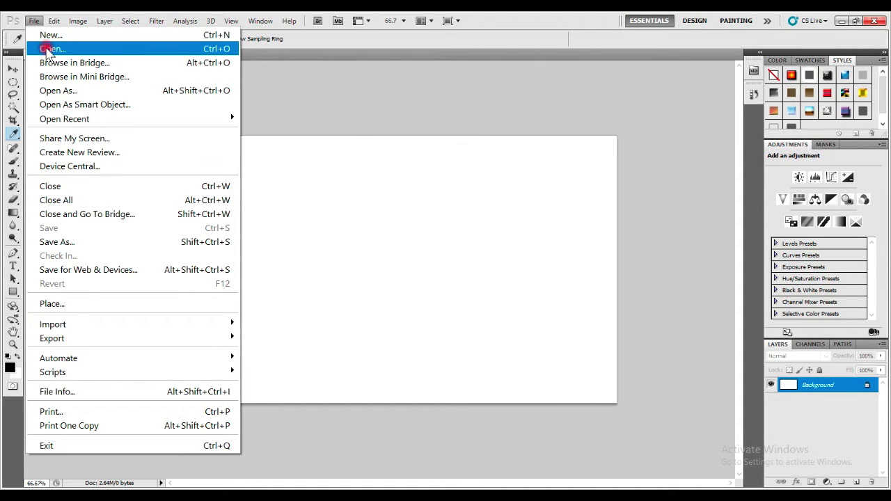
left_click(48, 50)
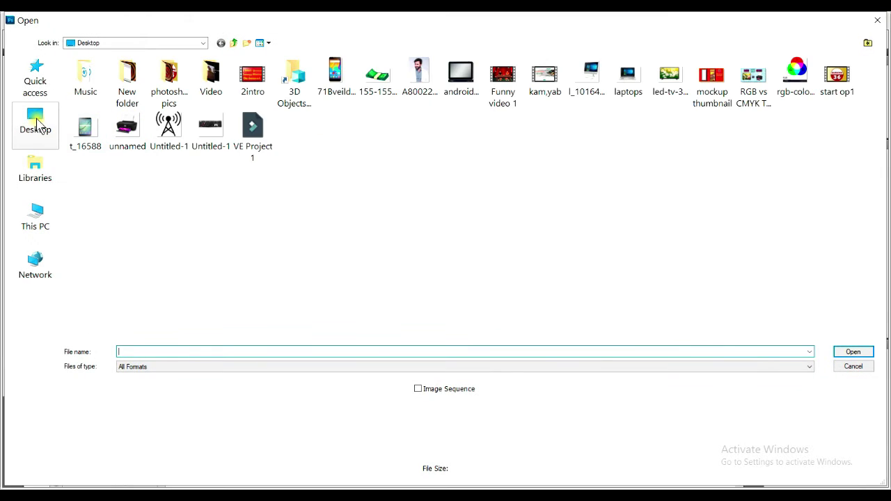
left_click(36, 124)
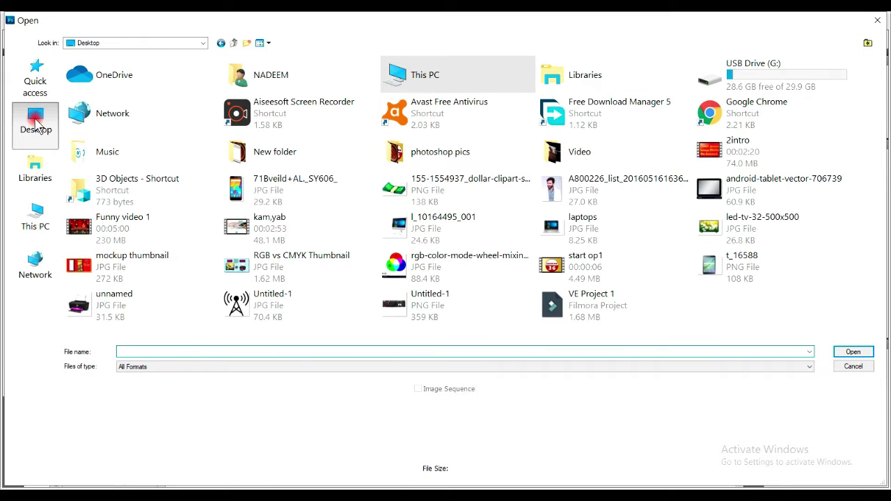
left_click(565, 192)
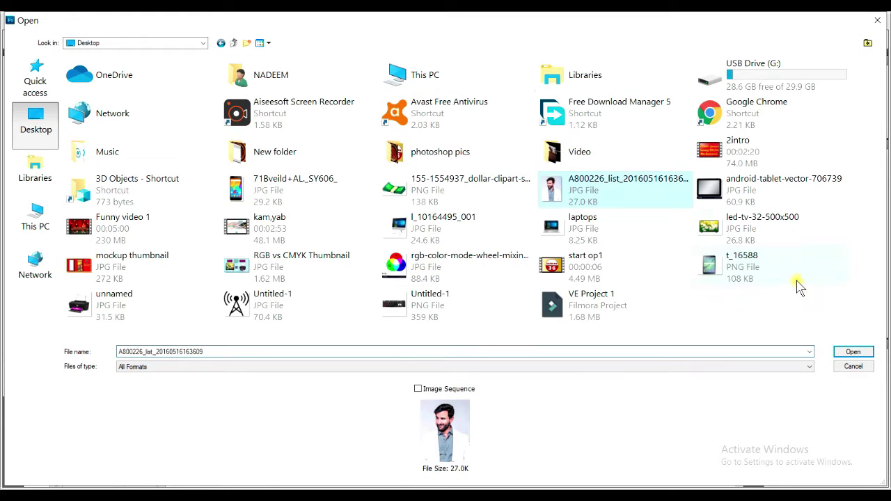
left_click(853, 352)
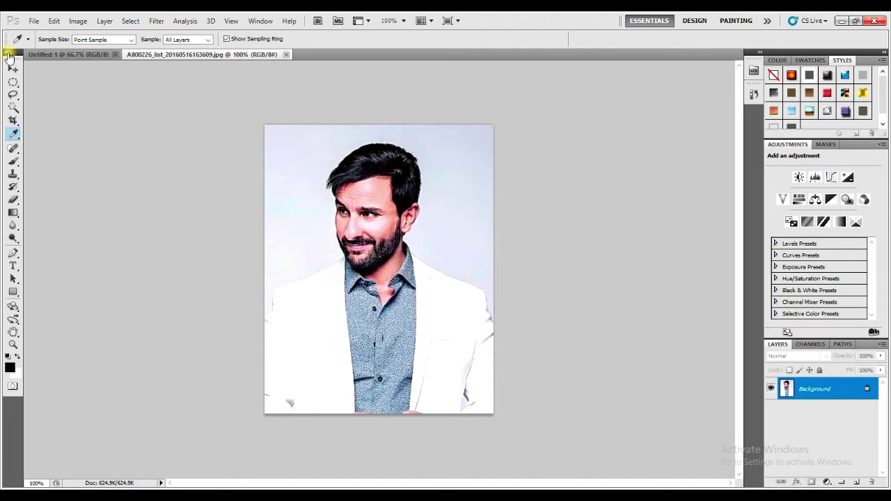
left_click(13, 69)
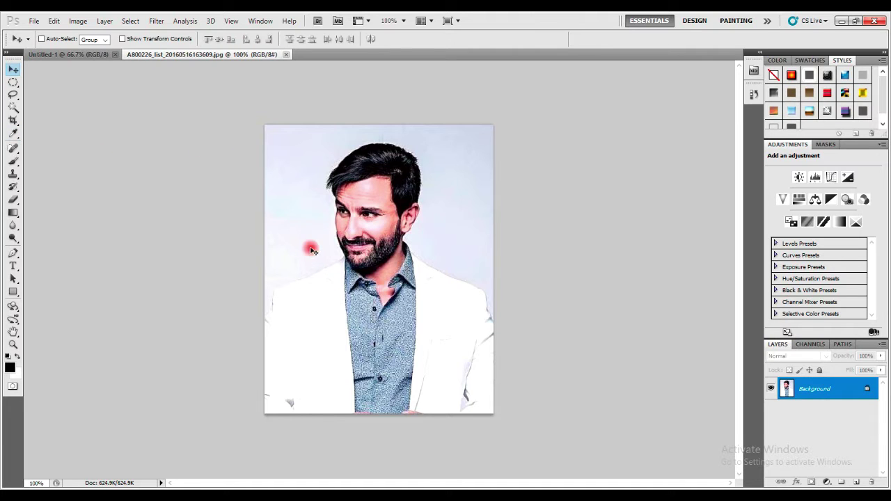
Drag the portrait into Untitled-1 as Layer 1, centre it, and zoom to 100%.
left_click(72, 53)
mouse_move(375, 302)
left_mouse_down()
mouse_move(296, 250)
mouse_move(306, 252)
left_mouse_up()
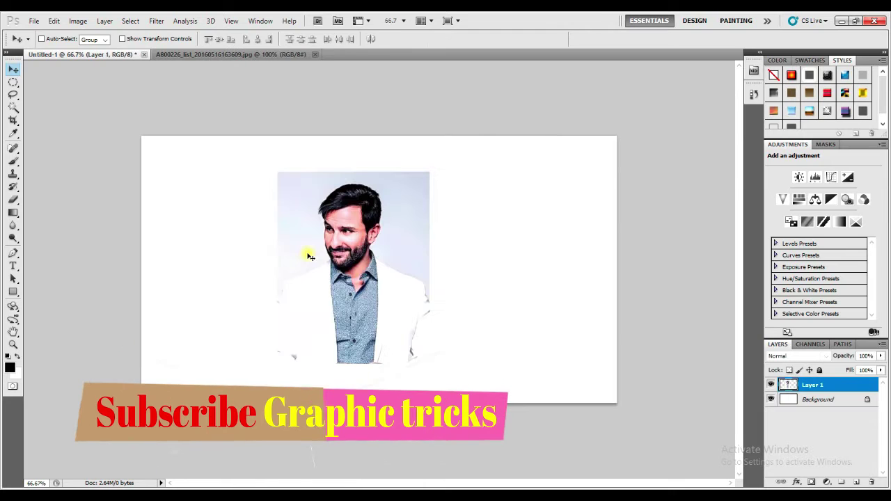
mouse_move(356, 271)
left_mouse_down()
mouse_move(359, 259)
mouse_move(358, 268)
left_mouse_up()
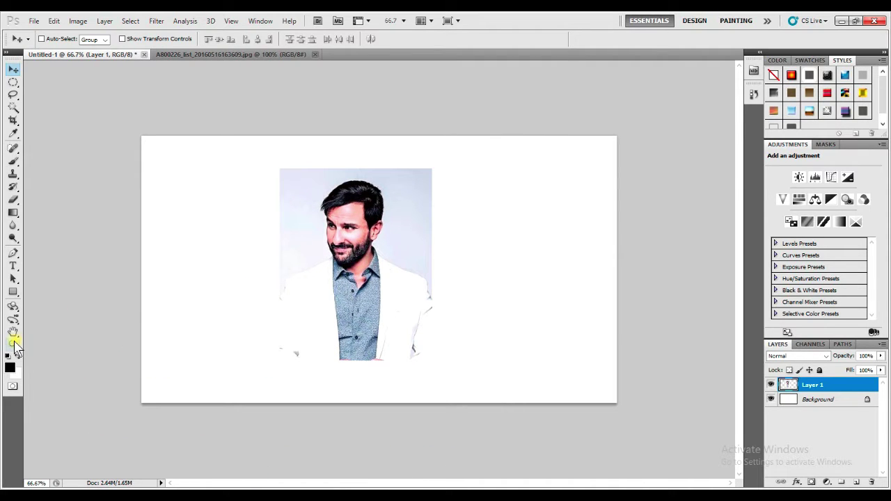
left_click(13, 344)
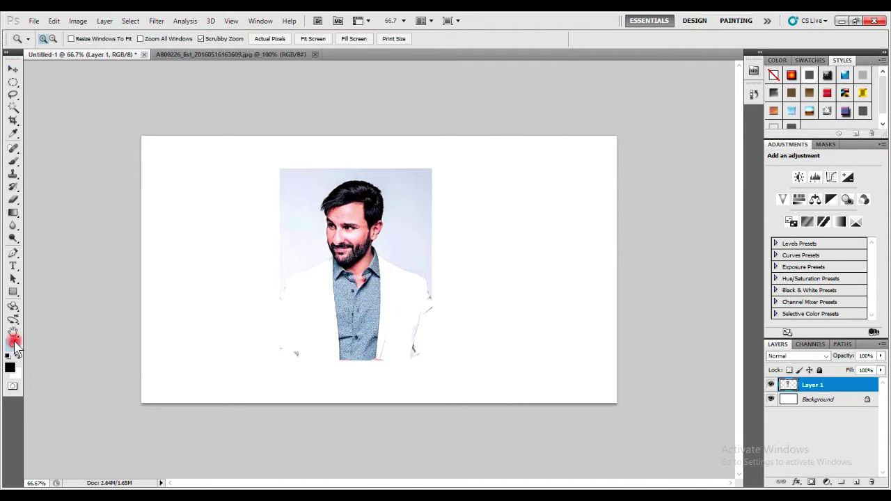
left_click(313, 277)
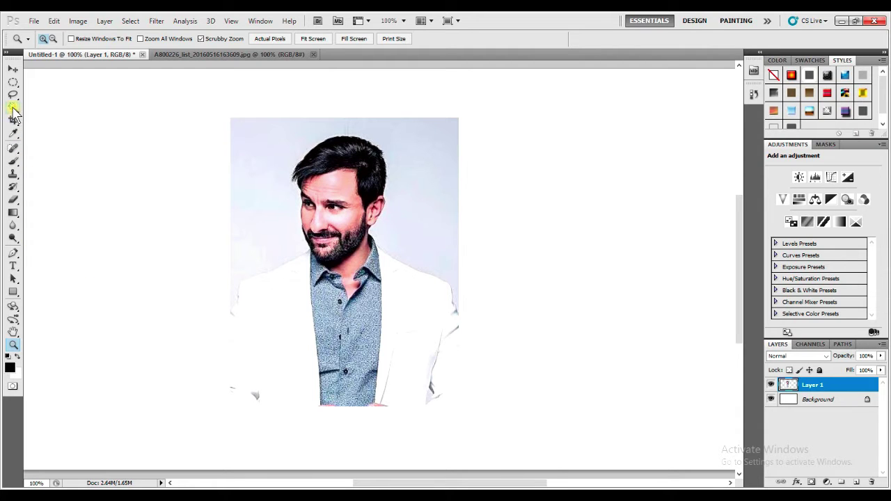
Quick-select the man's hair, face, collar, shirt and jacket, excluding the pale background.
left_click_drag(13, 108, 51, 107)
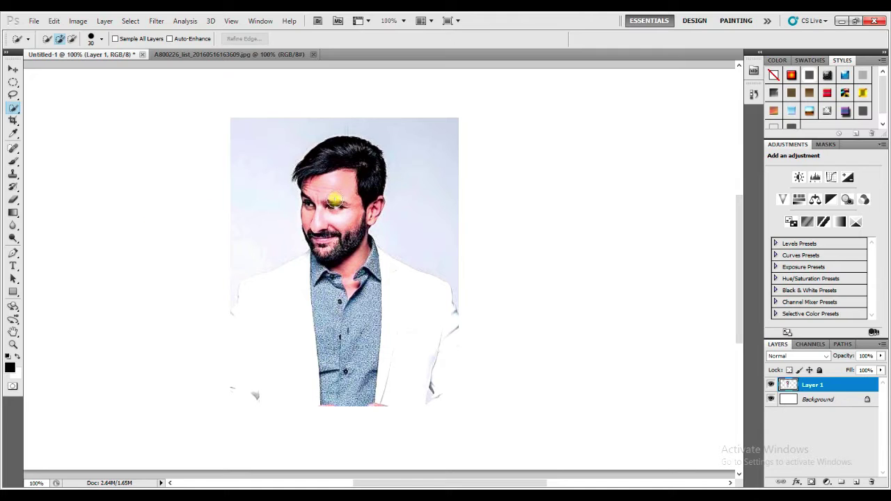
left_click(331, 149)
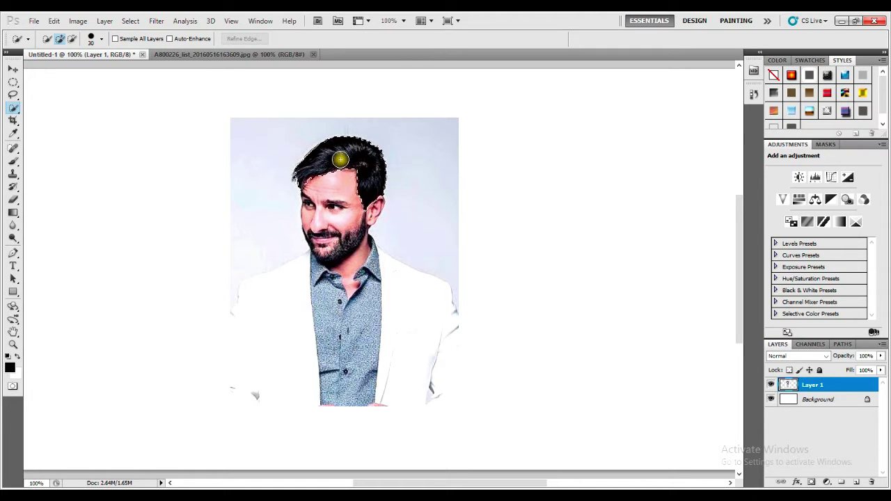
left_click_drag(334, 212, 367, 213)
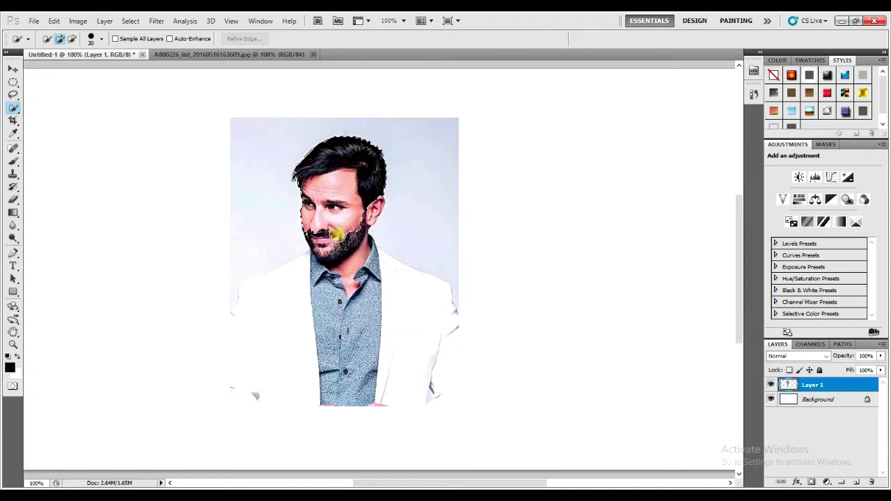
left_click(370, 211)
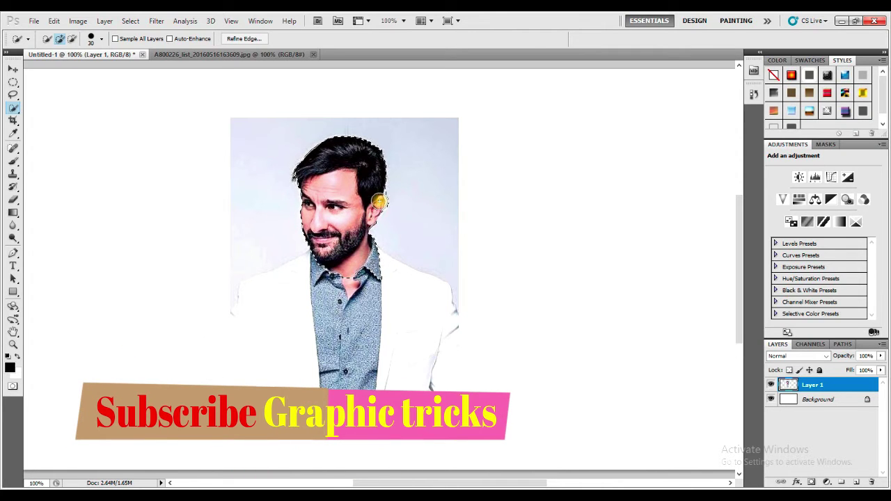
left_click(318, 318)
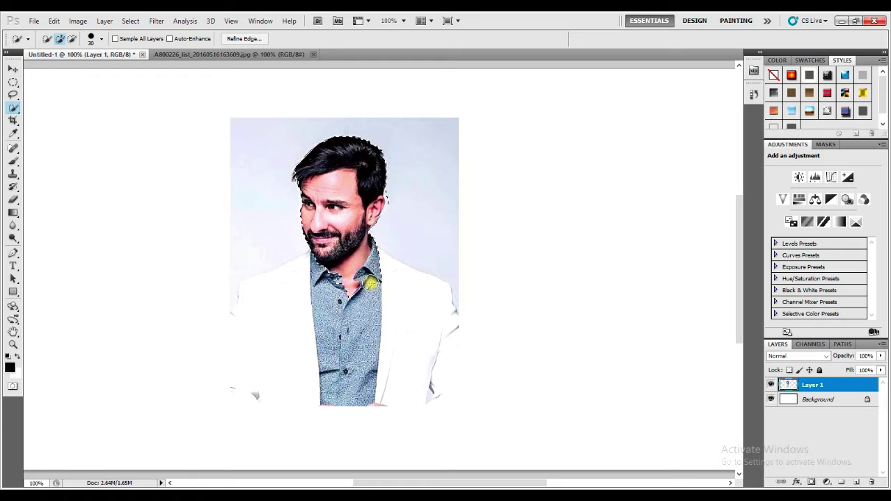
mouse_move(390, 294)
left_mouse_down()
mouse_move(437, 387)
mouse_move(417, 392)
left_mouse_up()
left_click_drag(458, 341, 434, 354)
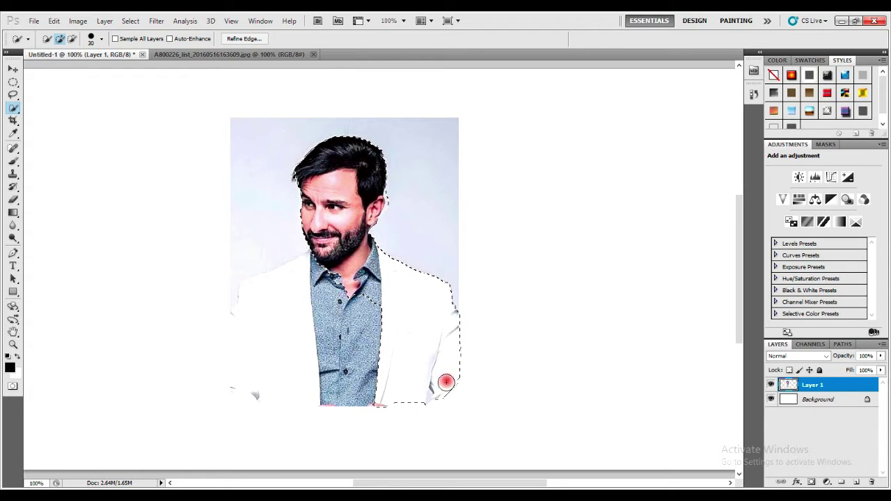
mouse_move(382, 334)
left_mouse_down()
mouse_move(299, 298)
mouse_move(268, 302)
mouse_move(243, 330)
mouse_move(252, 369)
mouse_move(242, 383)
mouse_move(278, 392)
left_mouse_up()
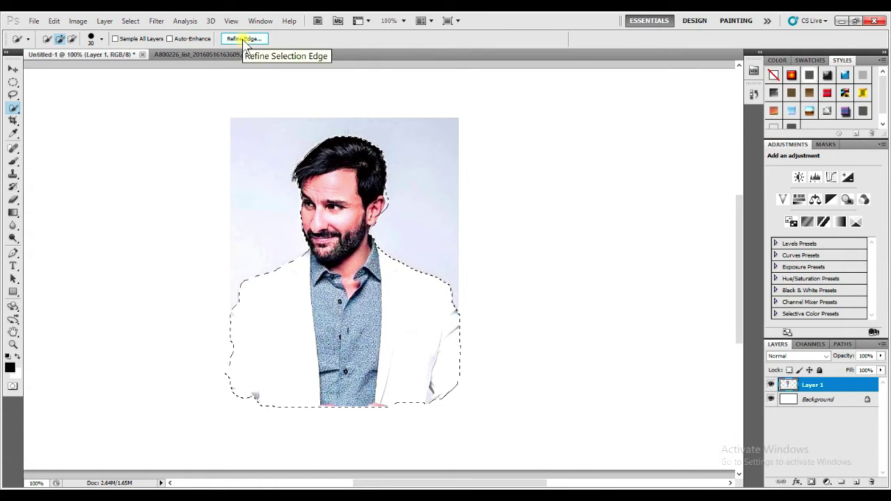
left_click(243, 40)
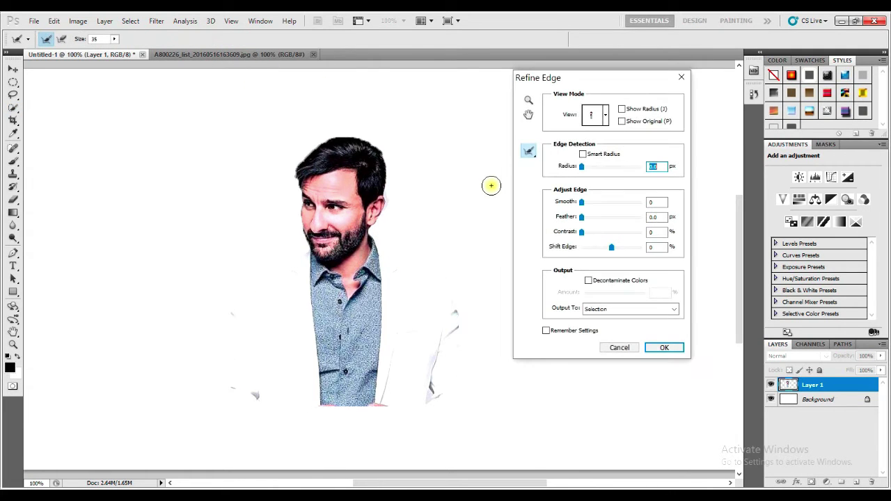
Refine the hair edges with Smart Radius and set edge Smooth to 7.
left_click(583, 155)
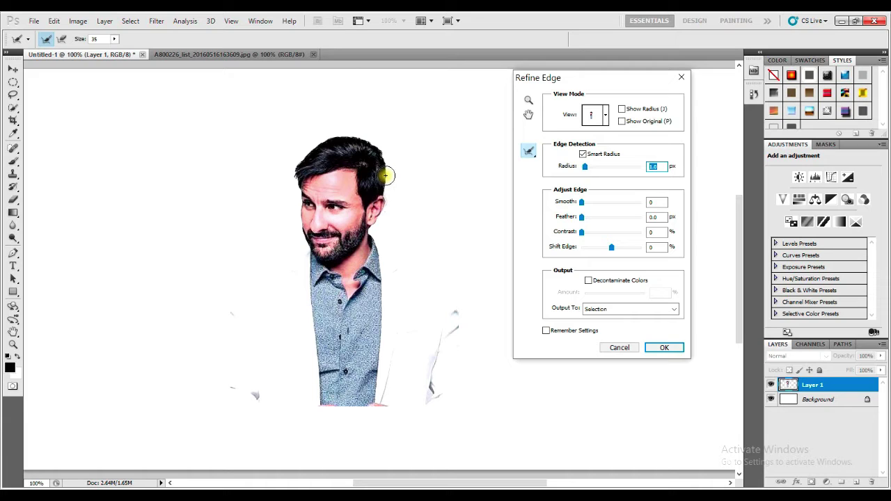
left_click_drag(387, 175, 383, 209)
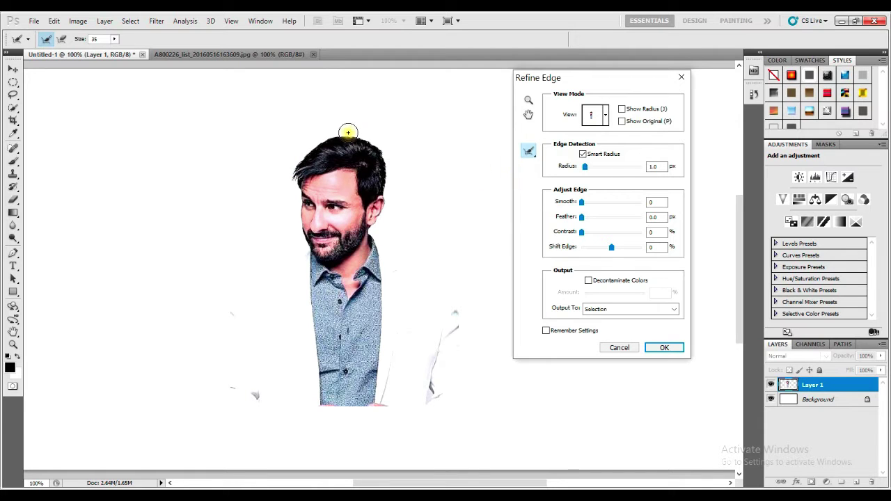
left_click_drag(348, 132, 366, 134)
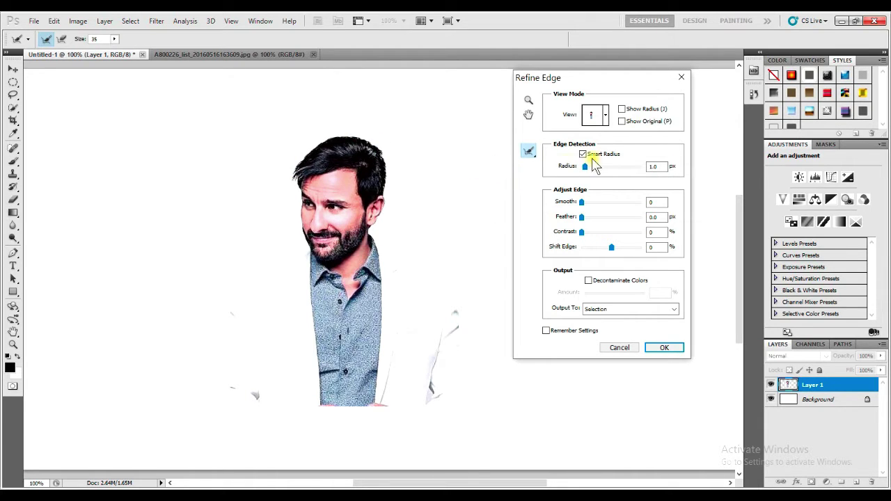
left_click(581, 201)
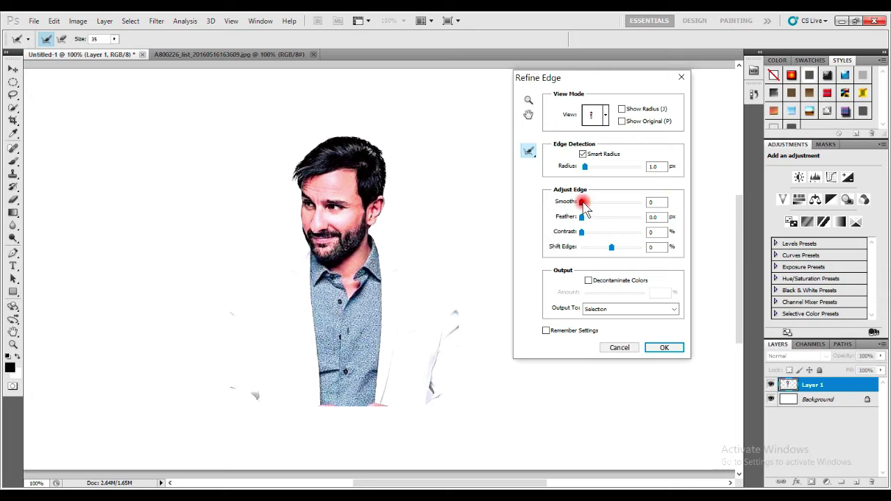
left_click_drag(583, 202, 586, 203)
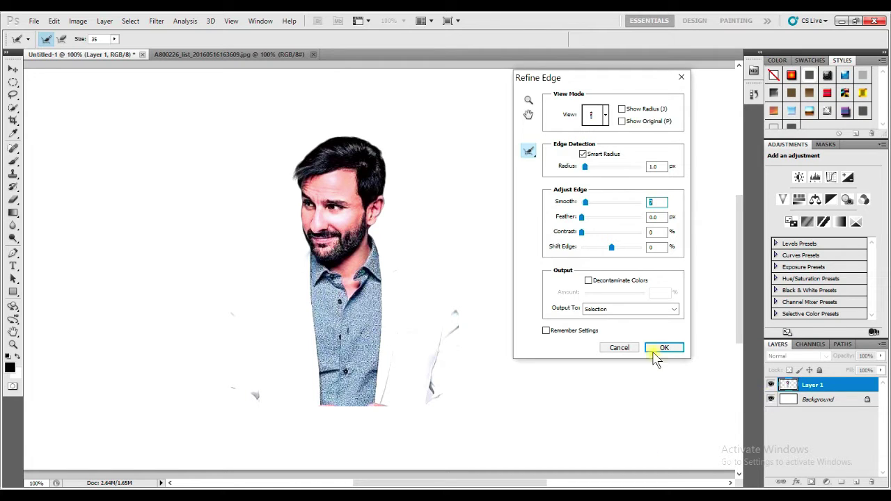
Output the refined cut-out to a new layer and check it against the hidden background.
left_click(675, 311)
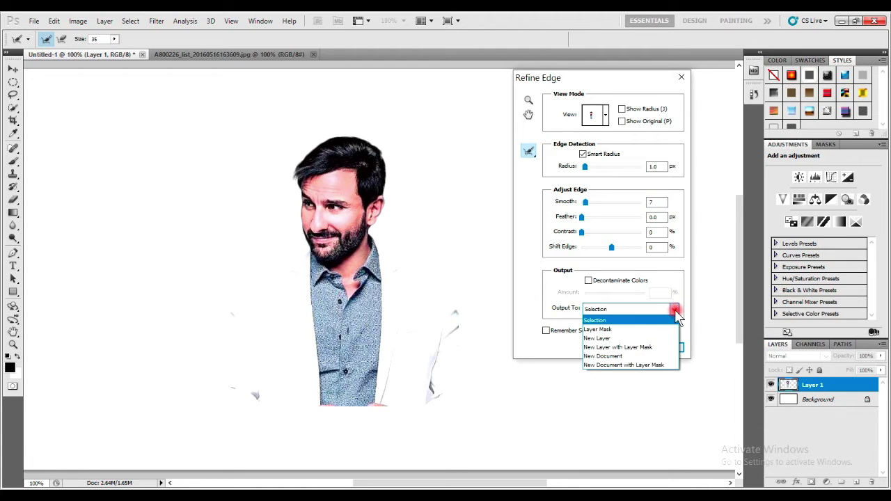
left_click(615, 339)
left_click(666, 348)
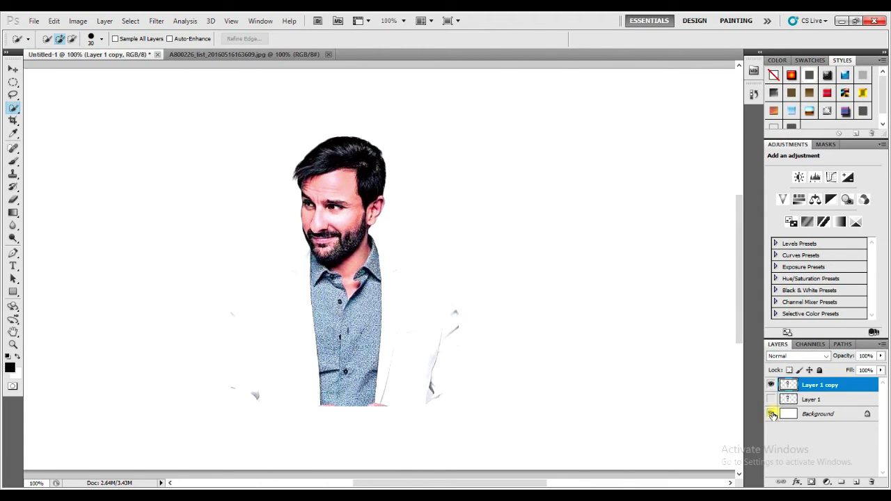
left_click(770, 413)
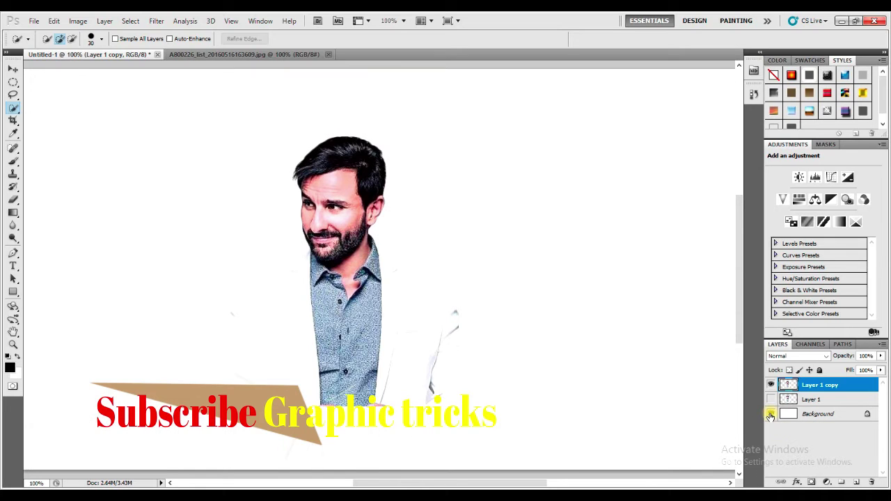
left_click(770, 414)
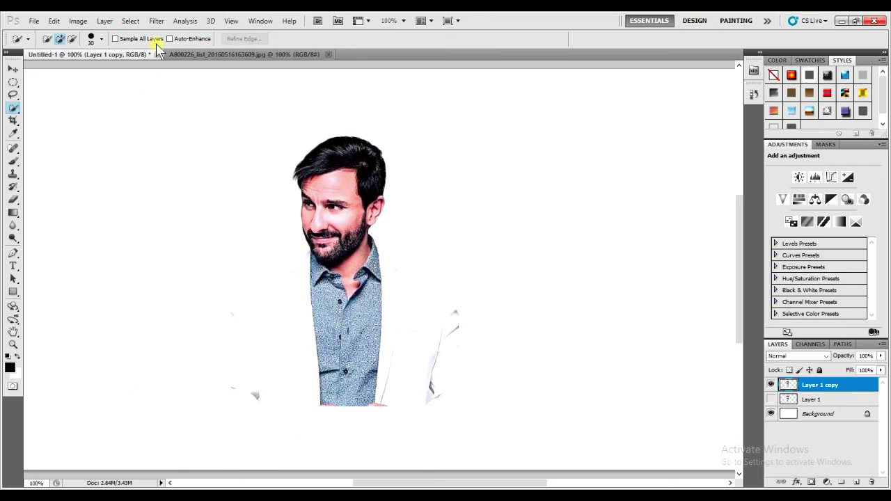
left_click(156, 21)
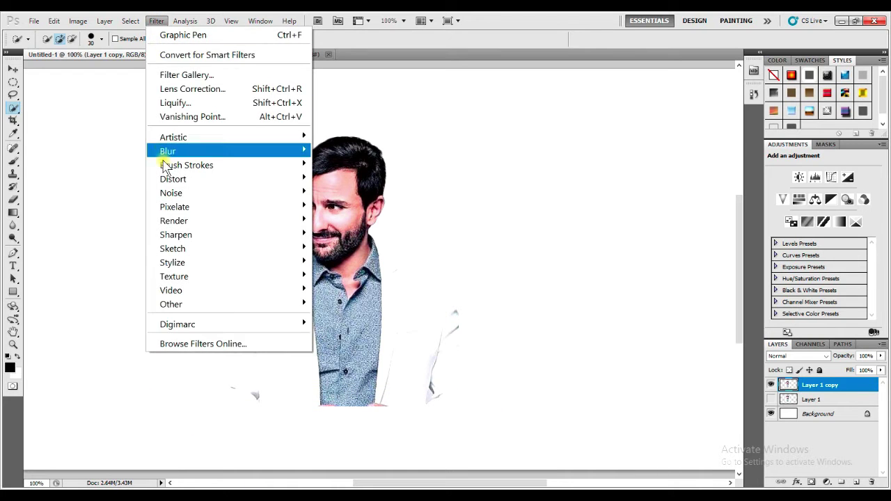
mouse_move(173, 248)
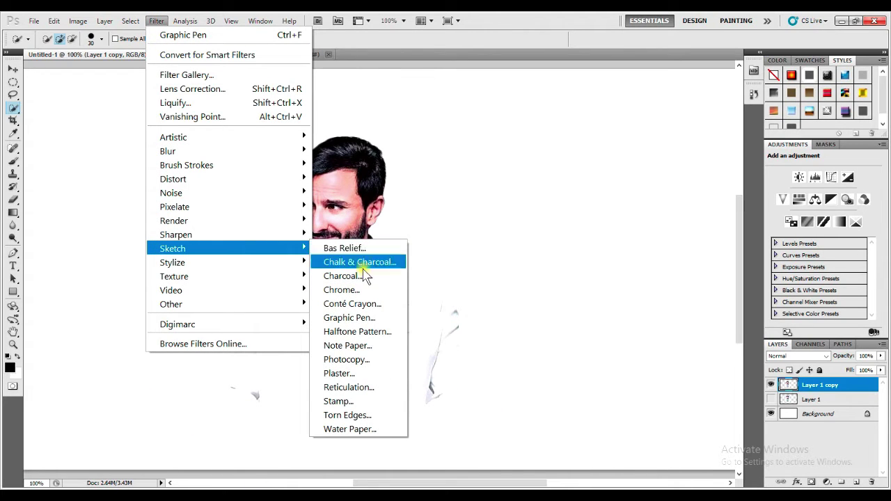
Apply Graphic Pen with stroke length 13 to the cut-out, then add empty Layer 2.
left_click(351, 318)
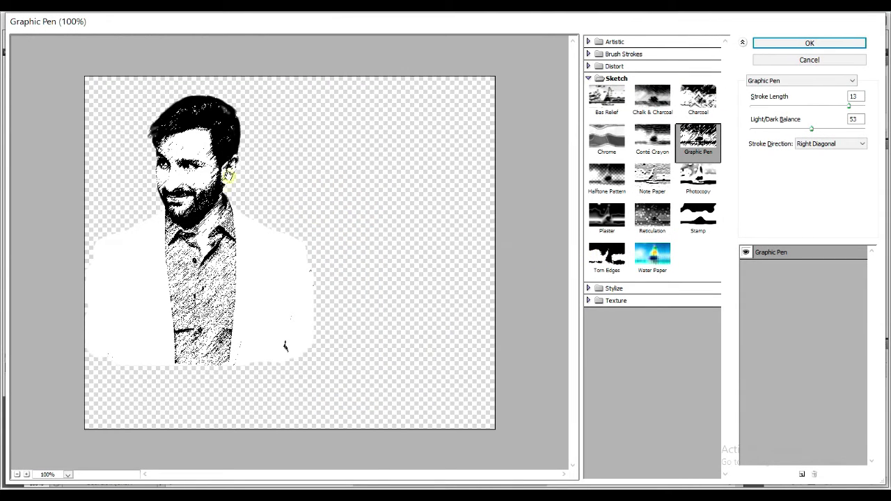
left_click(852, 98)
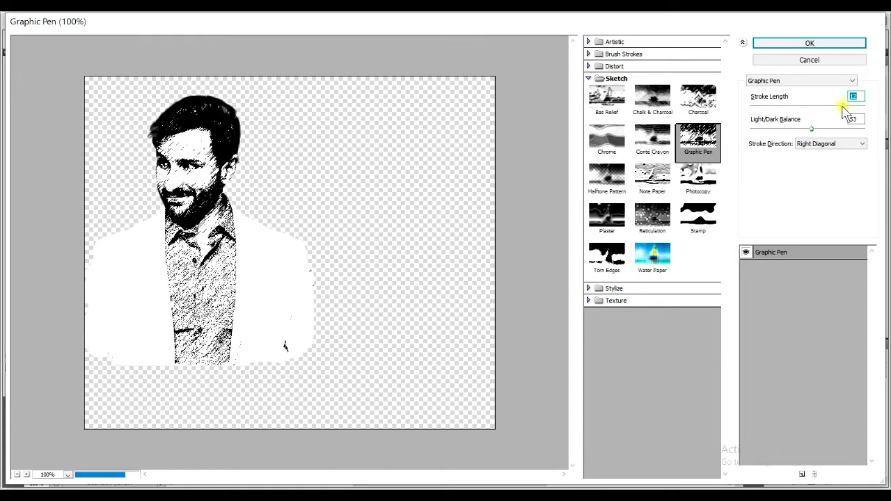
key("Down")
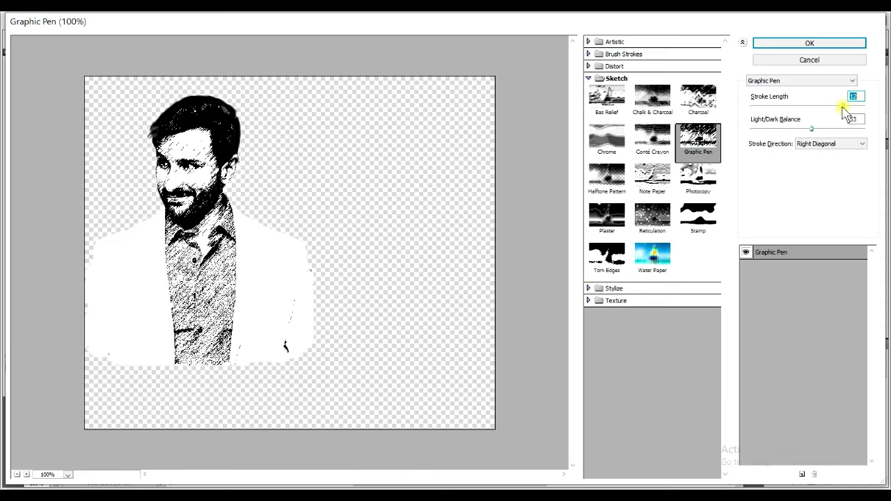
key("Up")
key("Up")
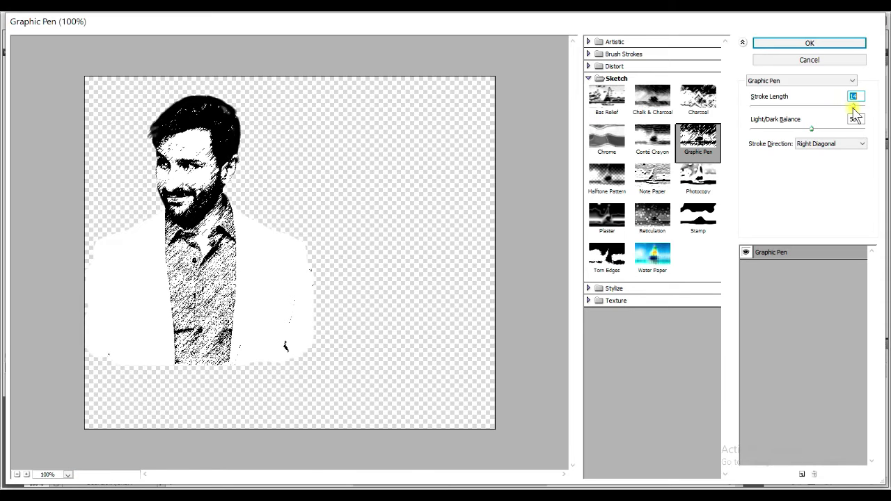
key("Down")
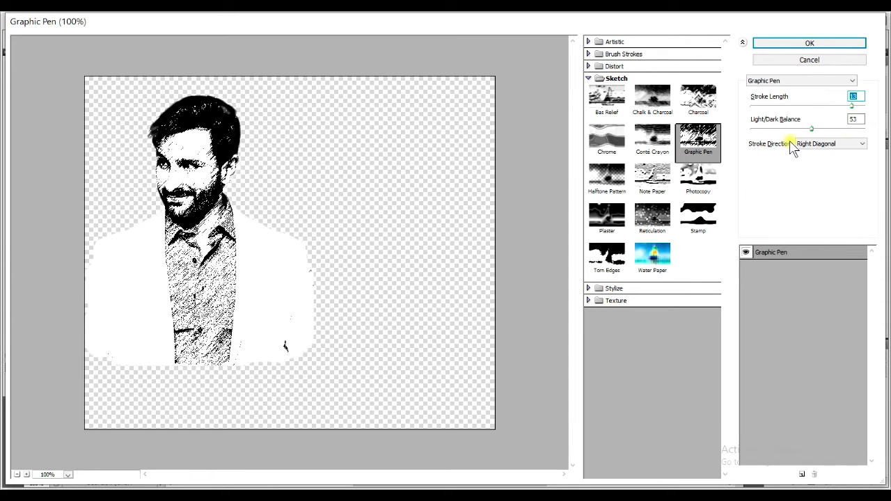
left_click(809, 42)
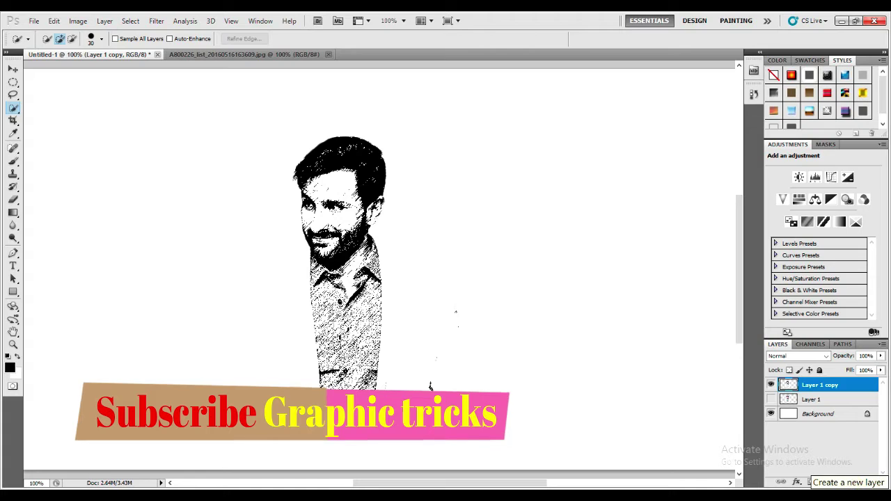
left_click(856, 482)
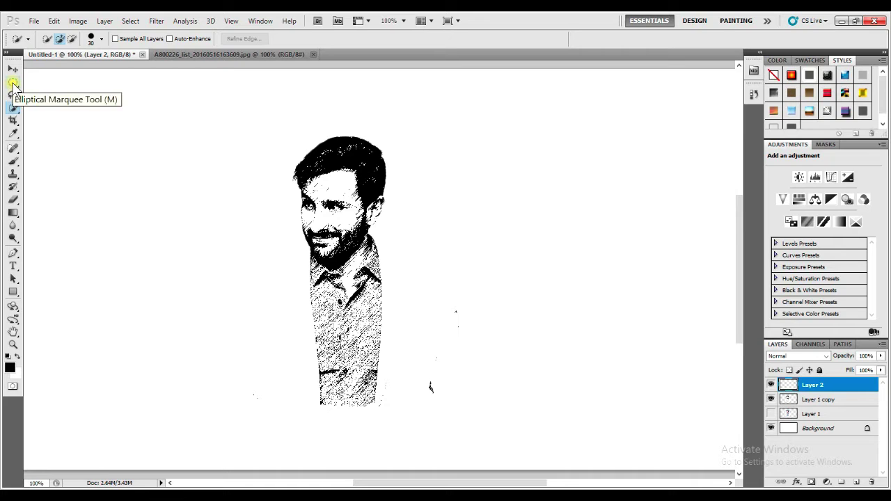
Draw an elliptical marquee circle around the sketched head and shoulders on Layer 2.
left_click(12, 84)
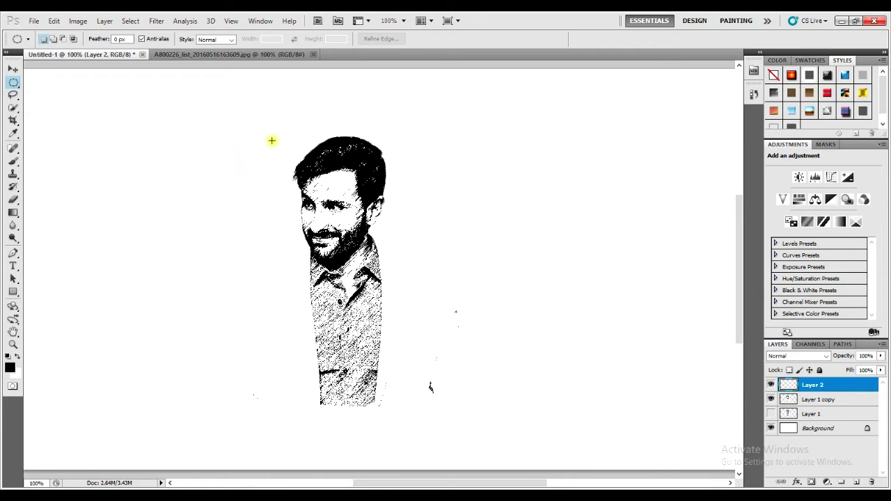
mouse_move(244, 113)
left_mouse_down()
mouse_move(298, 174)
mouse_move(397, 247)
left_mouse_up()
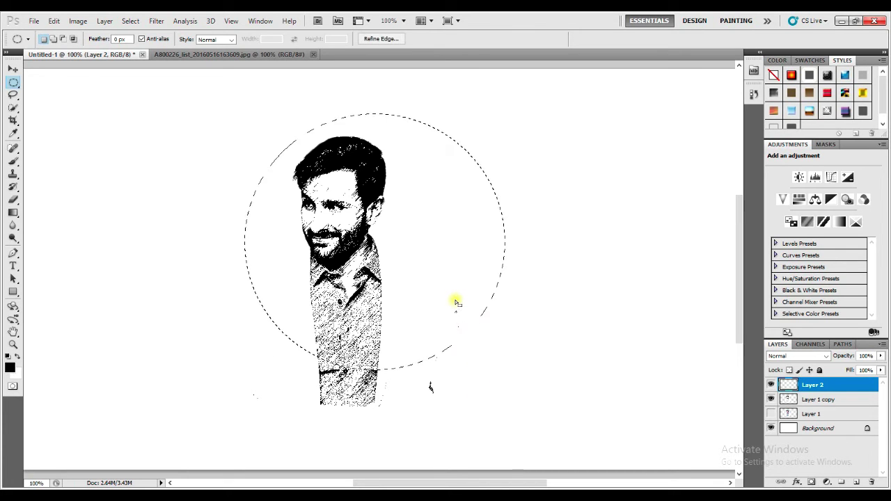
left_click_drag(504, 370, 473, 340)
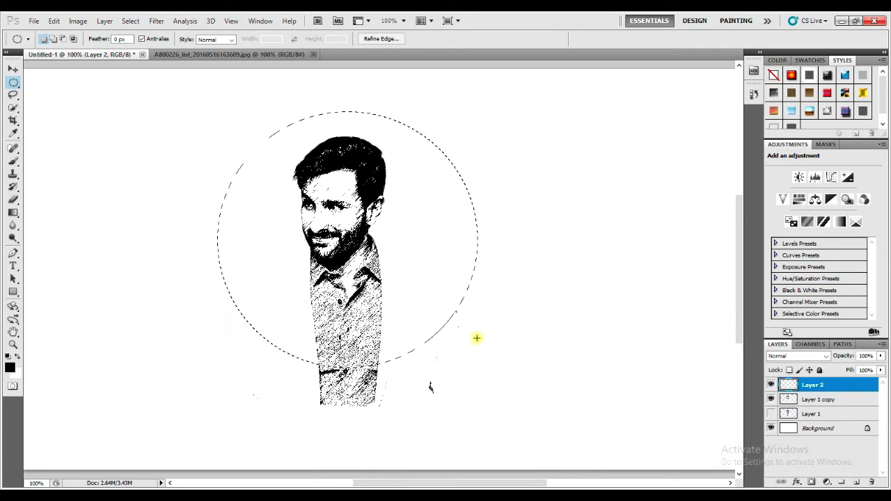
Stroke the circular selection with a 20 px red (f50b0b) outside ring.
right_click(410, 295)
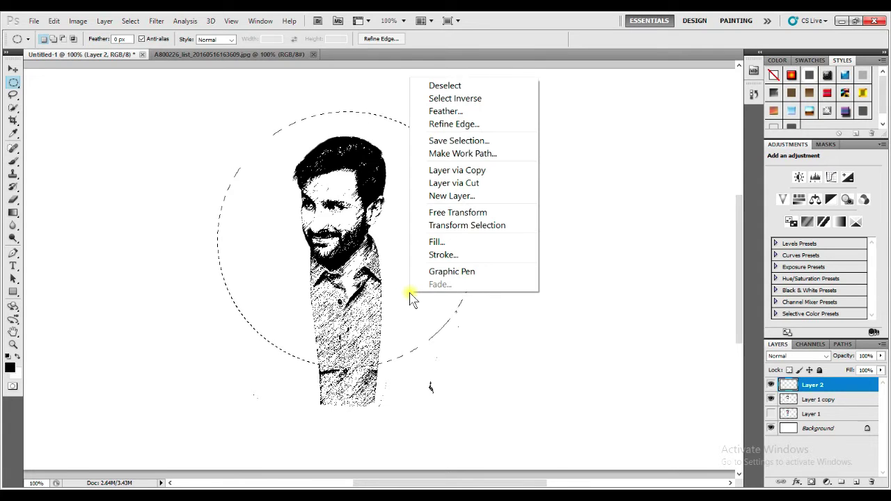
left_click(445, 255)
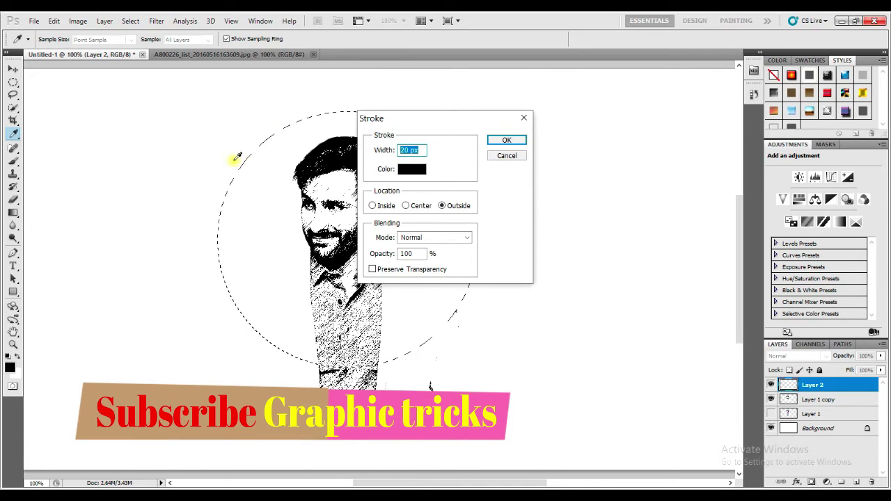
left_click(413, 170)
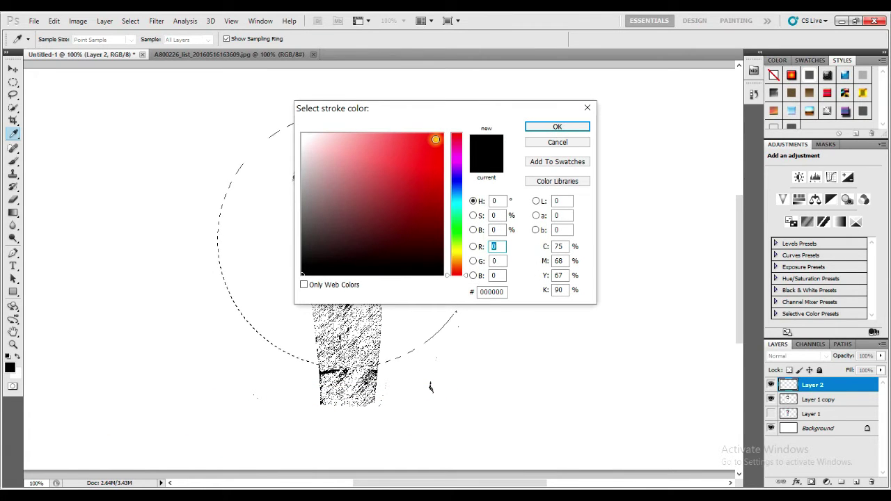
left_click(437, 139)
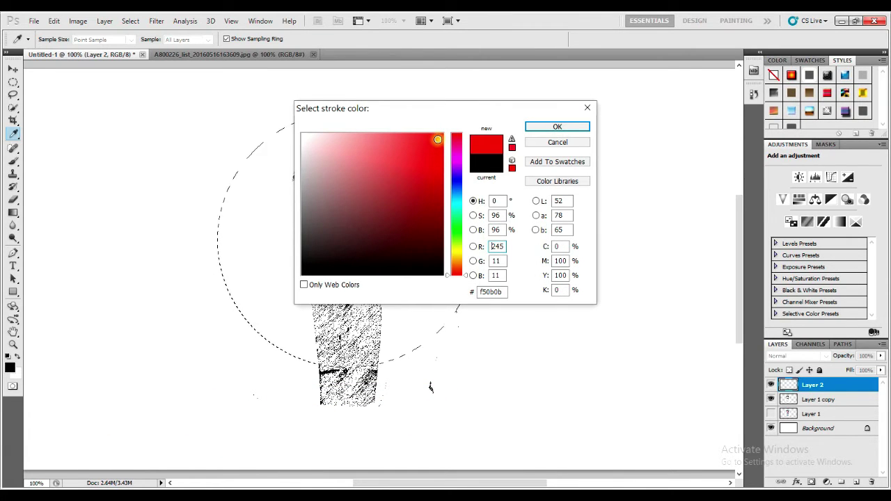
left_click(575, 128)
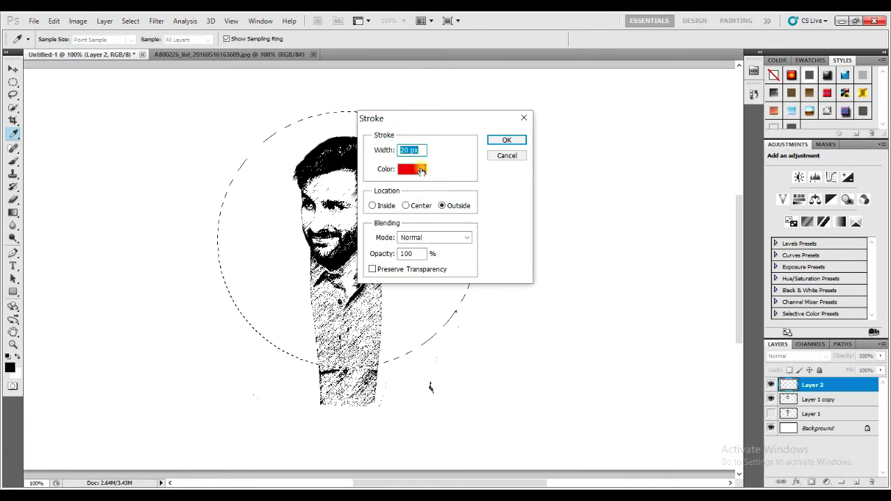
left_click(507, 140)
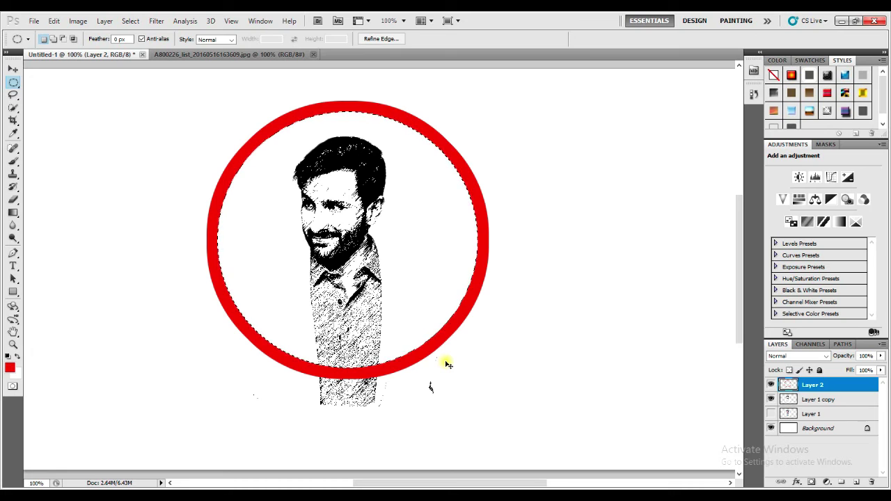
Deselect, undo a trial merge of the ring and sketch layers, and set a 90 px eraser.
key("ctrl+d")
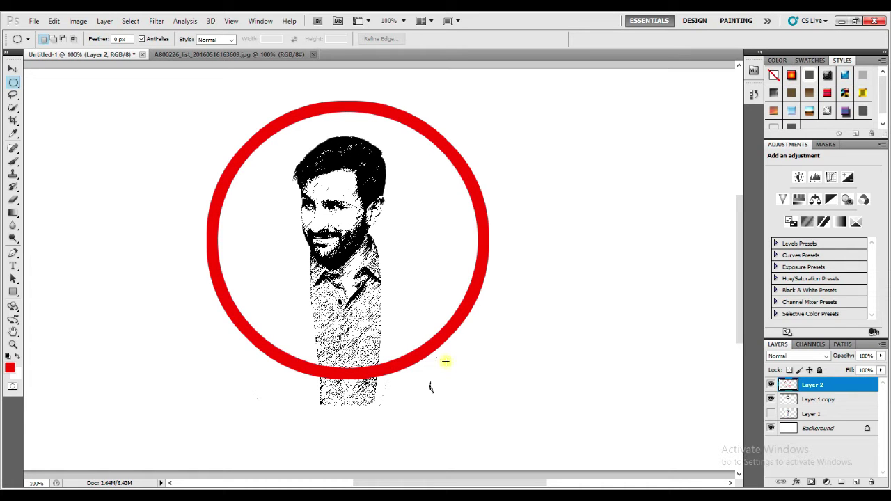
left_click(834, 401)
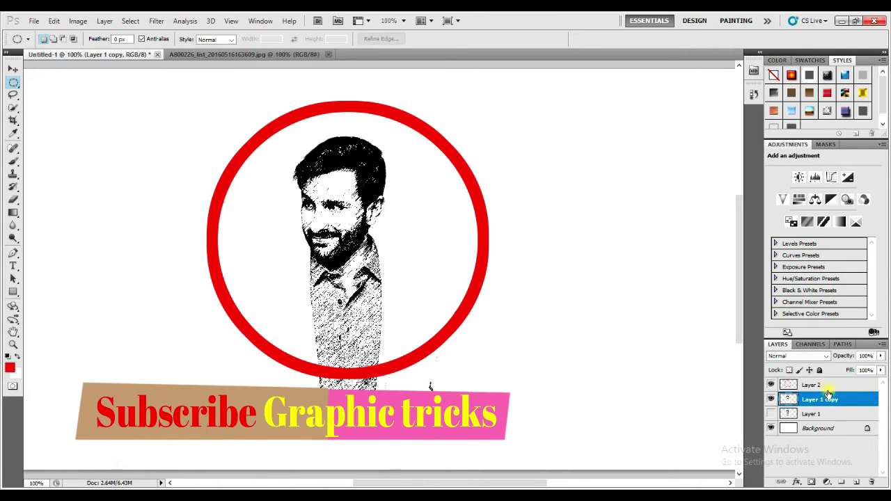
left_click(827, 389, "shift")
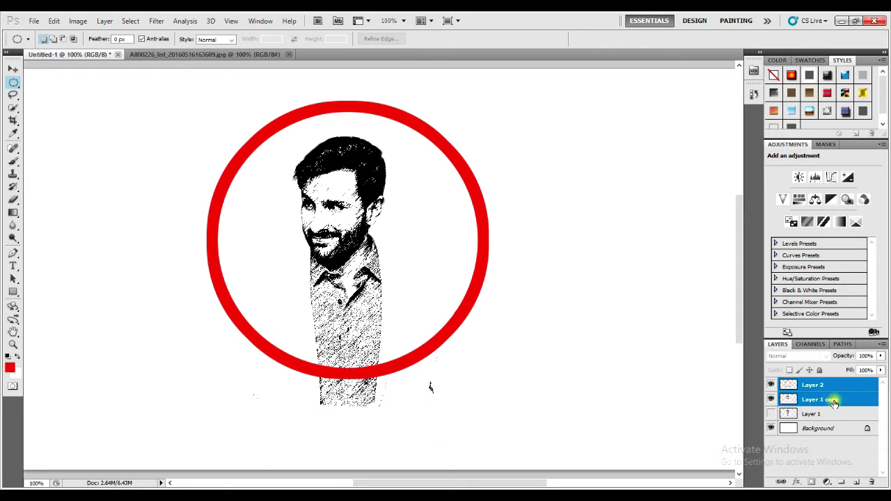
key("ctrl+e")
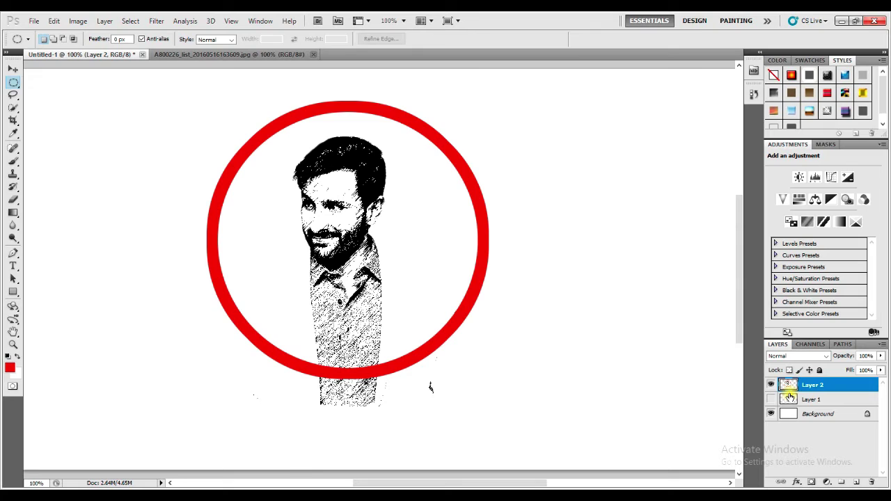
key("u")
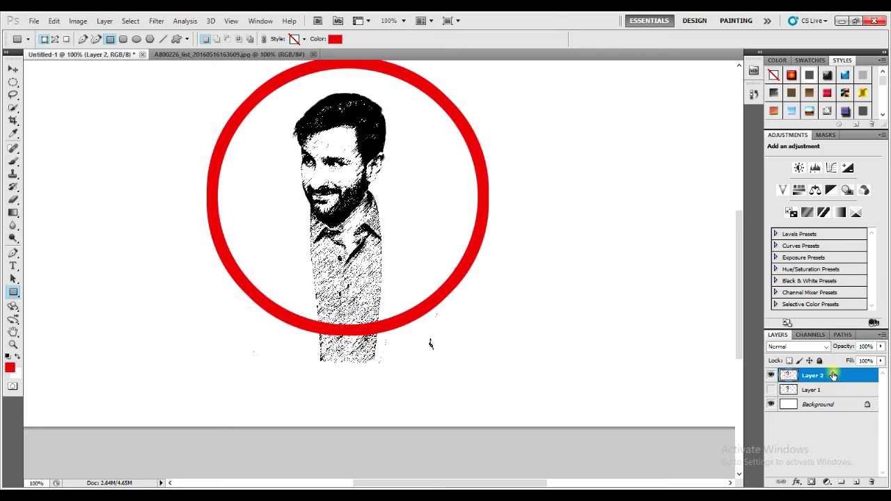
key("ctrl+z")
key("e")
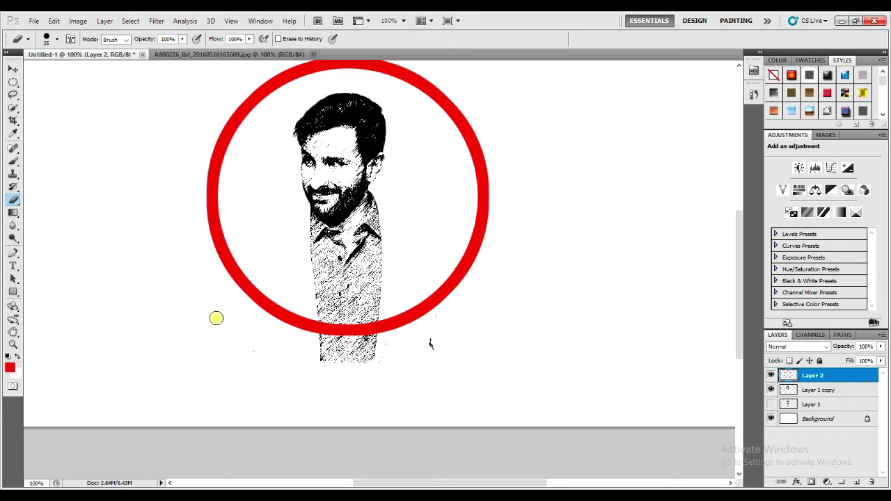
key("bracketright")
key("bracketright")
key("bracketright")
key("bracketright")
key("bracketright")
On Layer 1 copy, erase the shirt below the red ring and nearby stray marks.
left_click(214, 316)
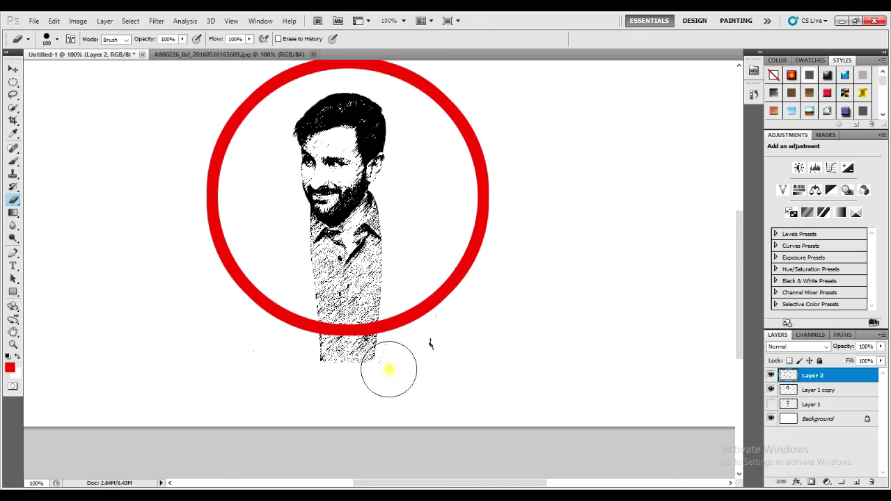
left_click(816, 391)
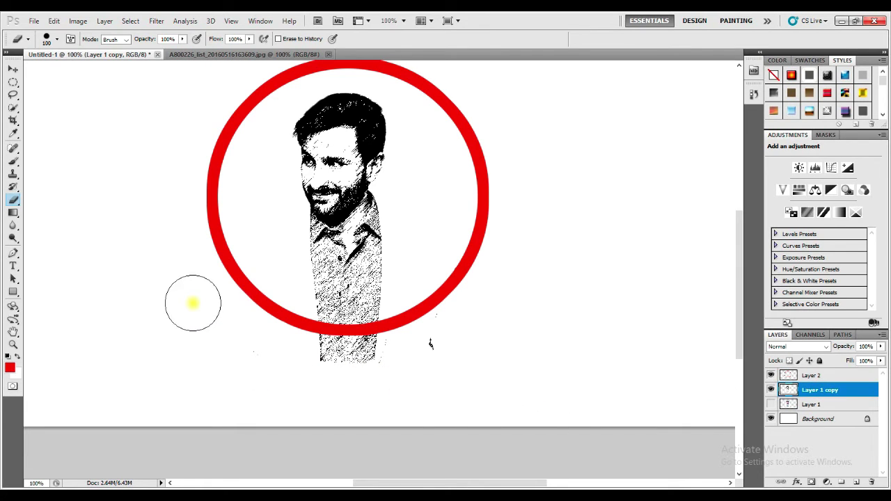
left_click_drag(196, 298, 483, 342)
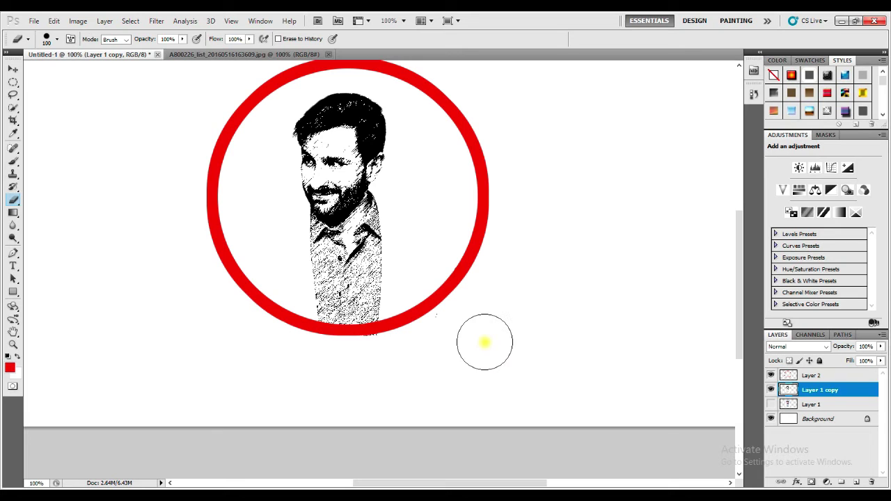
left_click_drag(400, 355, 461, 322)
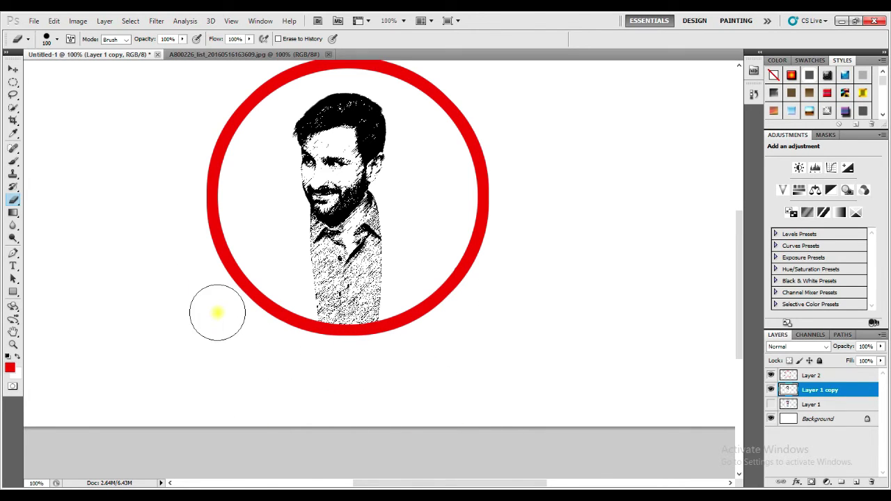
left_click(827, 376)
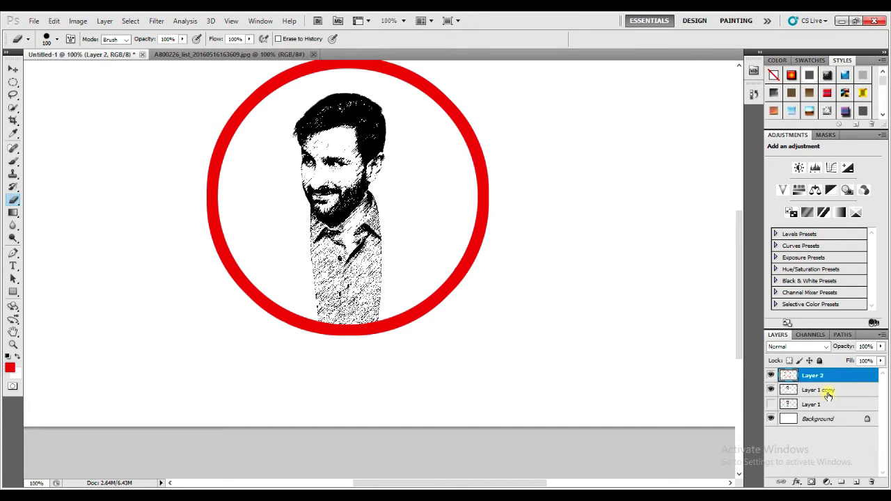
Merge the ring and the sketch copy into a single layer.
left_click(827, 394, "shift")
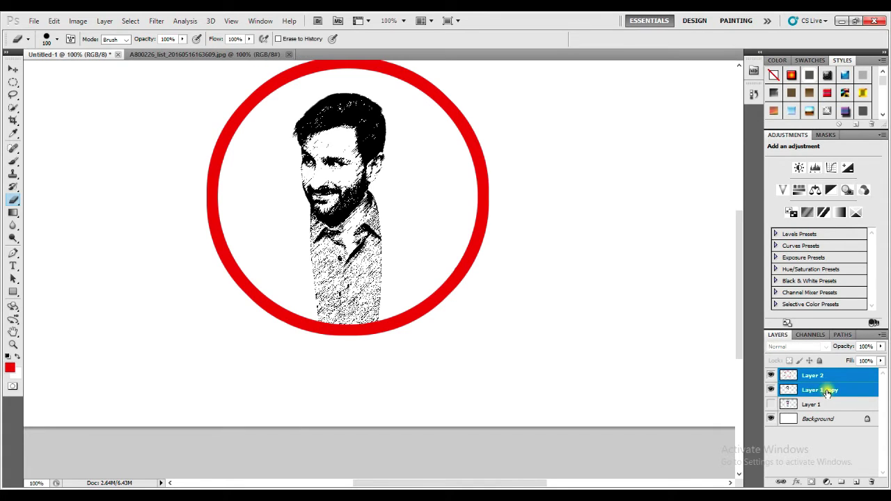
key("ctrl+e")
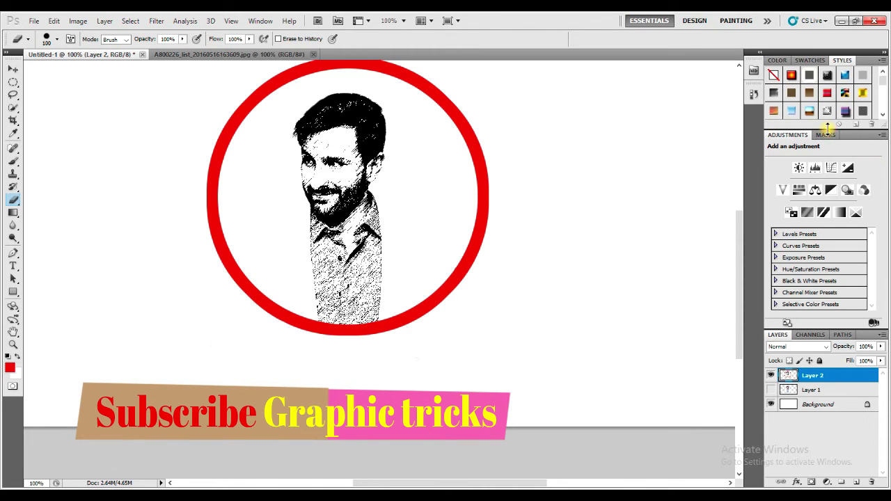
left_click_drag(827, 128, 831, 189)
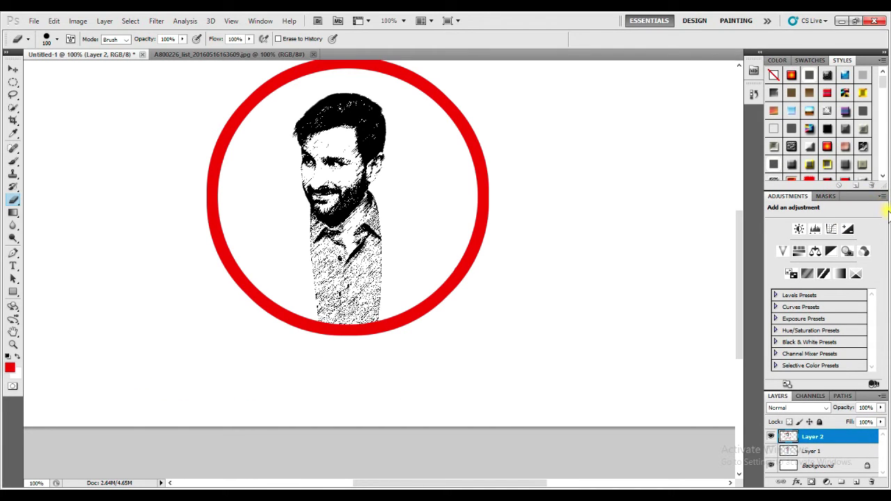
Try several style presets, settling on a light red style with drop shadow and inner glow.
left_click(846, 148)
left_click(827, 146)
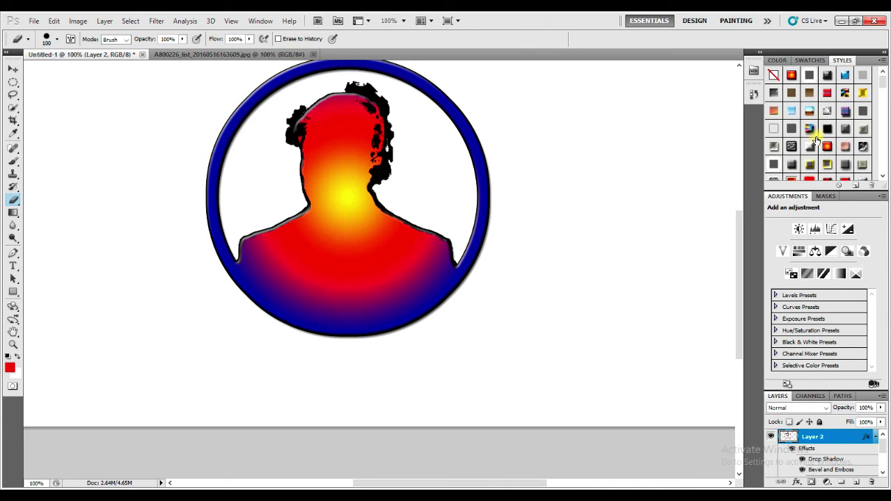
left_click(809, 145)
left_click(808, 112)
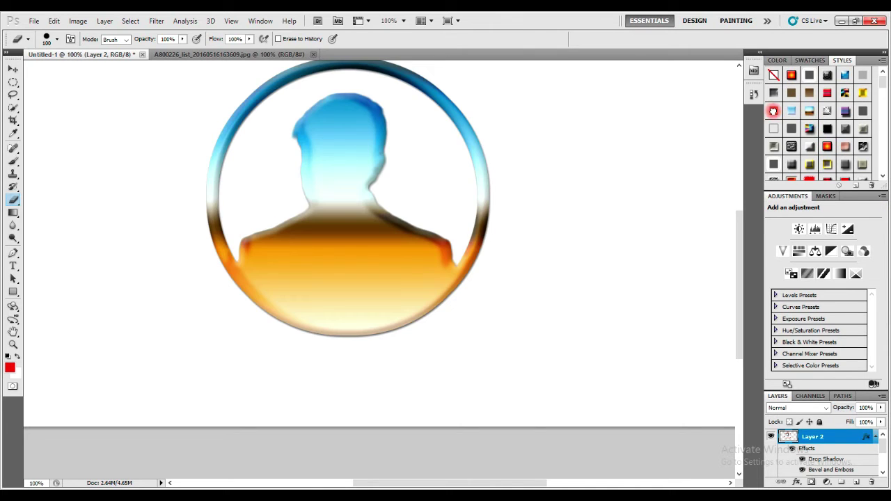
left_click(773, 110)
left_click(791, 94)
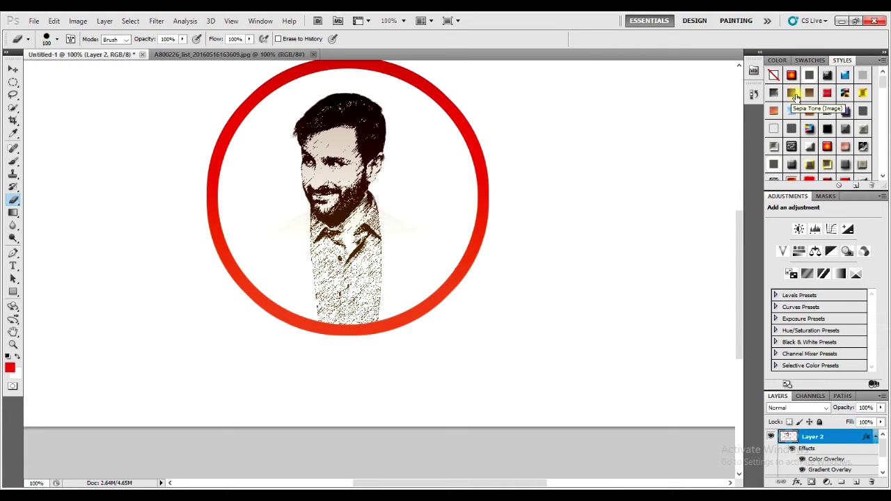
left_click(793, 95)
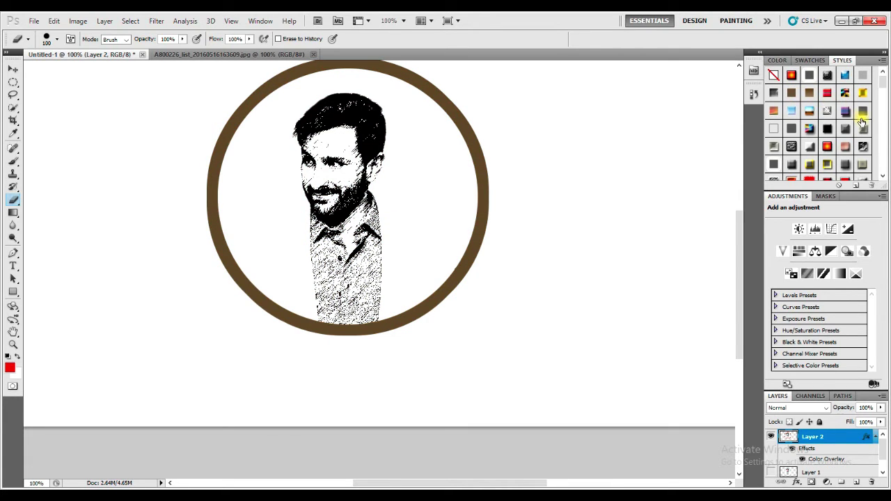
left_click(862, 164)
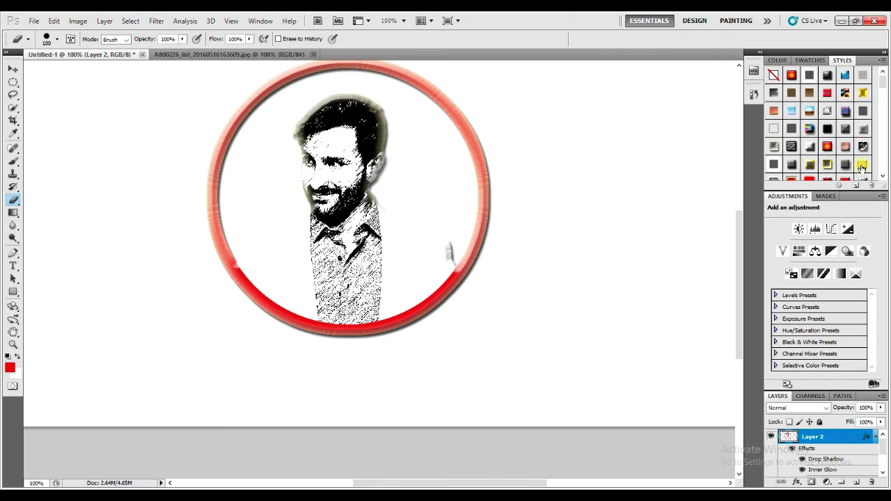
left_click(862, 165)
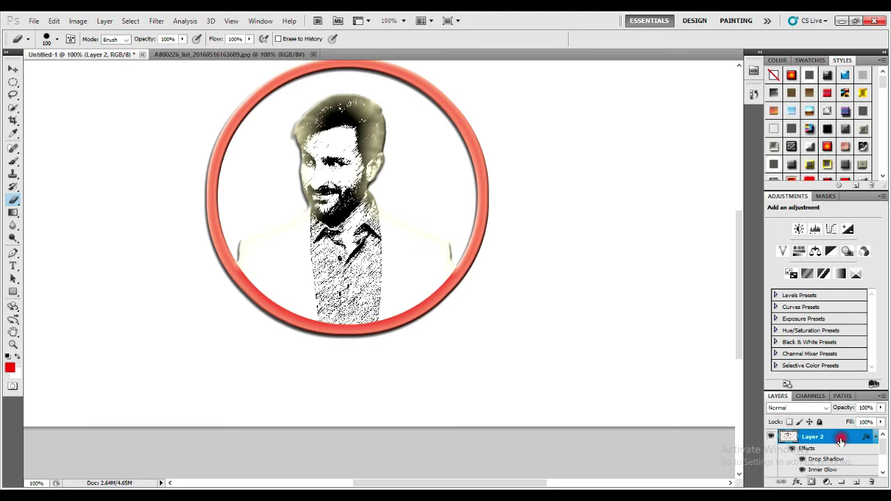
Give Layer 2's Bevel and Emboss a depth of 225% and a size of 16.
double_click(841, 439)
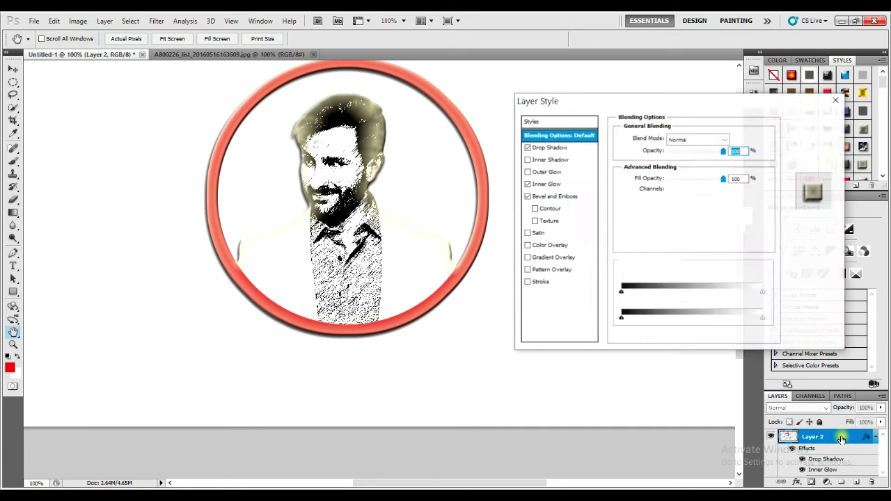
left_click(567, 197)
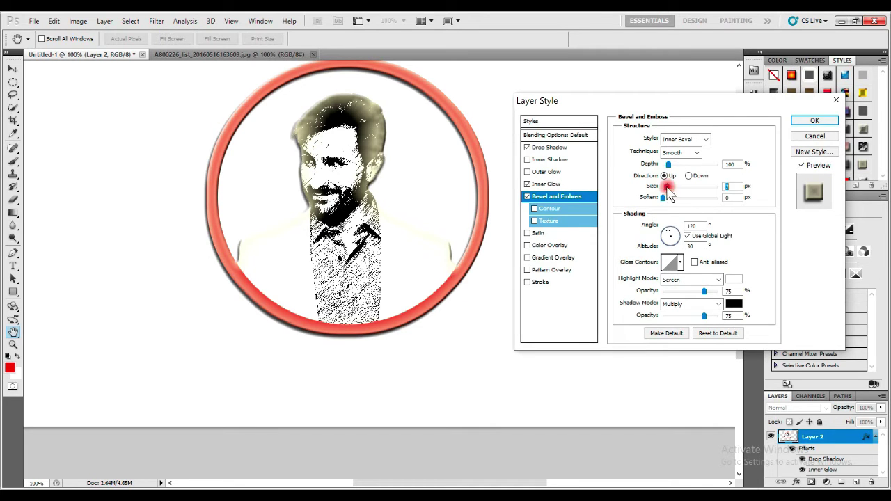
mouse_move(667, 189)
left_mouse_down()
mouse_move(675, 193)
mouse_move(668, 200)
mouse_move(681, 200)
mouse_move(669, 186)
mouse_move(681, 170)
left_mouse_up()
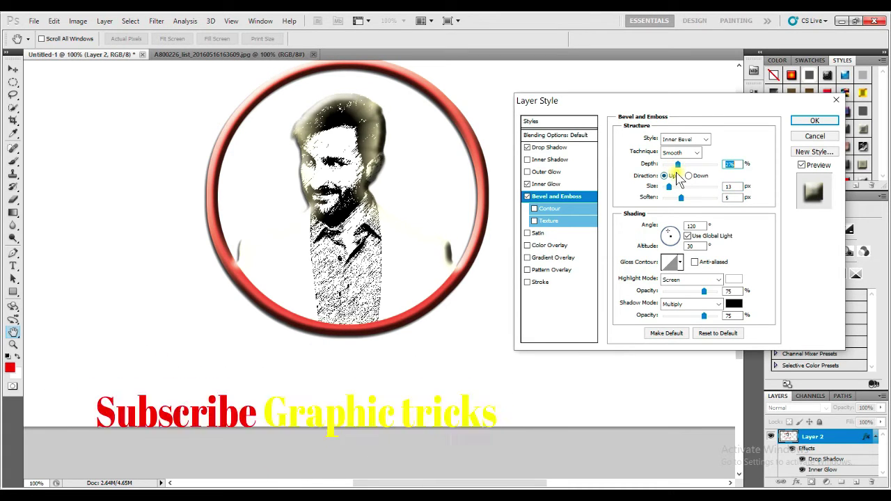
left_click_drag(682, 168, 675, 167)
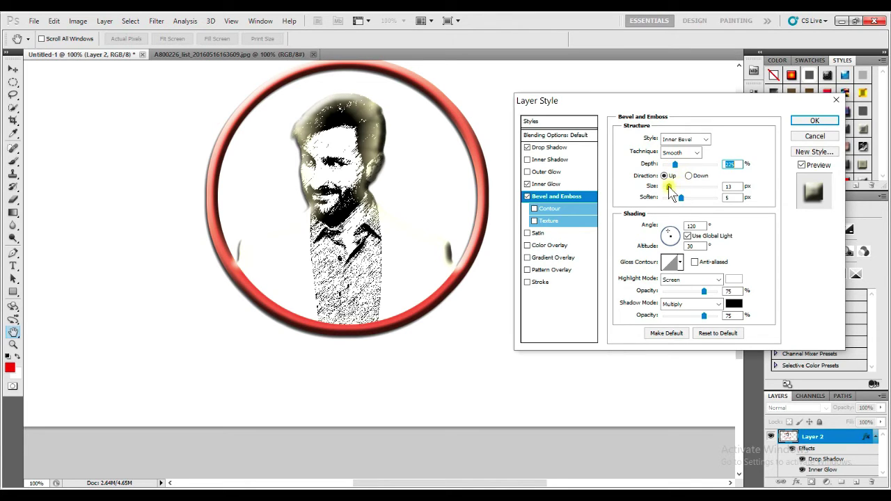
left_click_drag(668, 188, 671, 192)
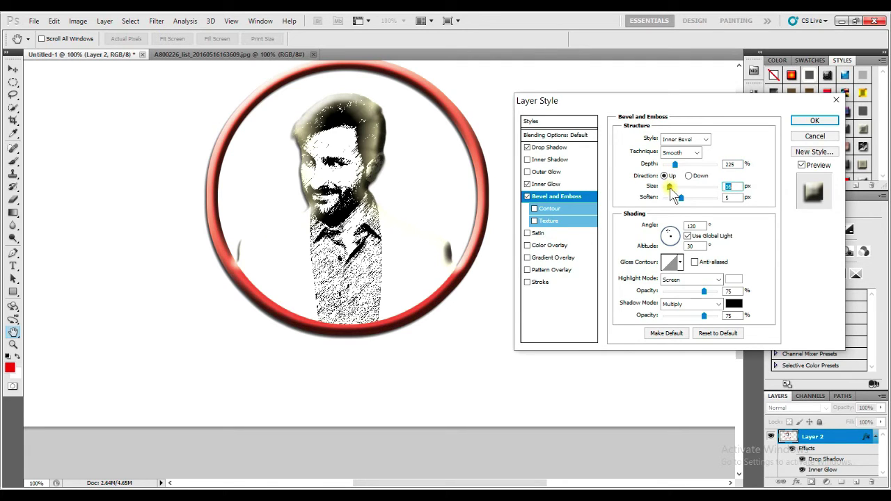
left_click(561, 149)
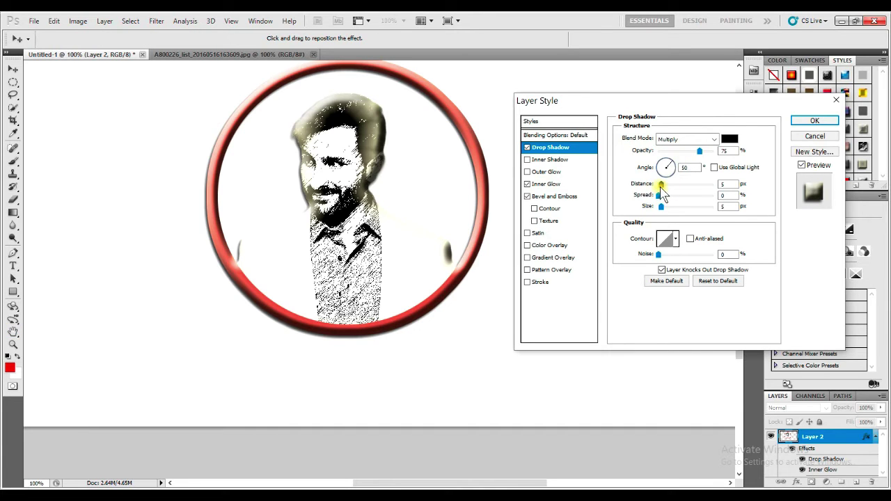
Widen the drop shadow's spread and raise its opacity.
mouse_move(658, 195)
left_mouse_down()
mouse_move(667, 206)
mouse_move(661, 185)
mouse_move(663, 199)
left_mouse_up()
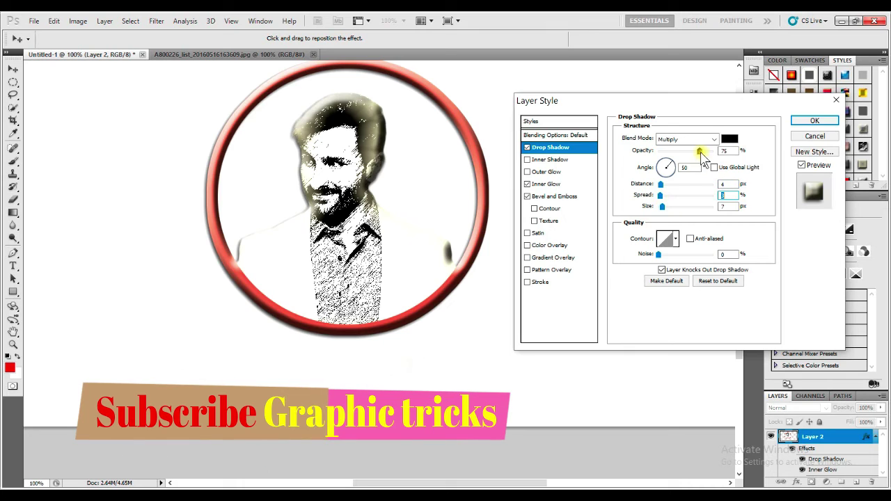
left_click_drag(698, 150, 688, 153)
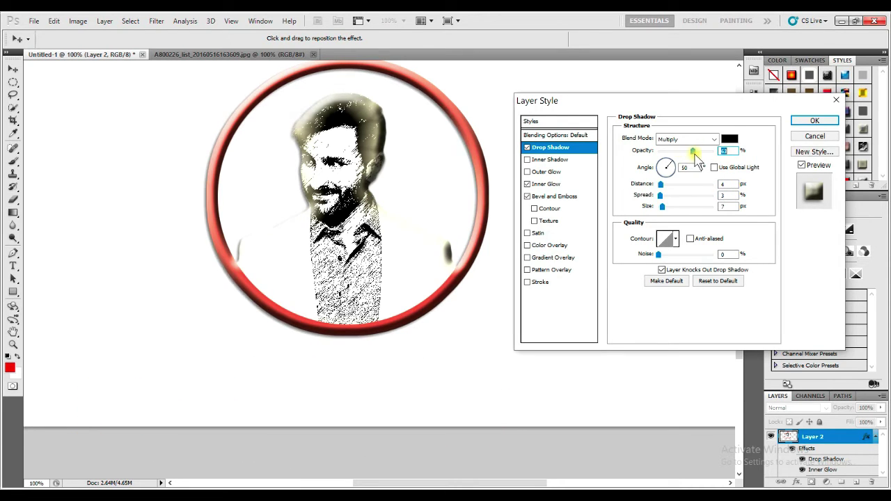
left_click_drag(688, 153, 699, 159)
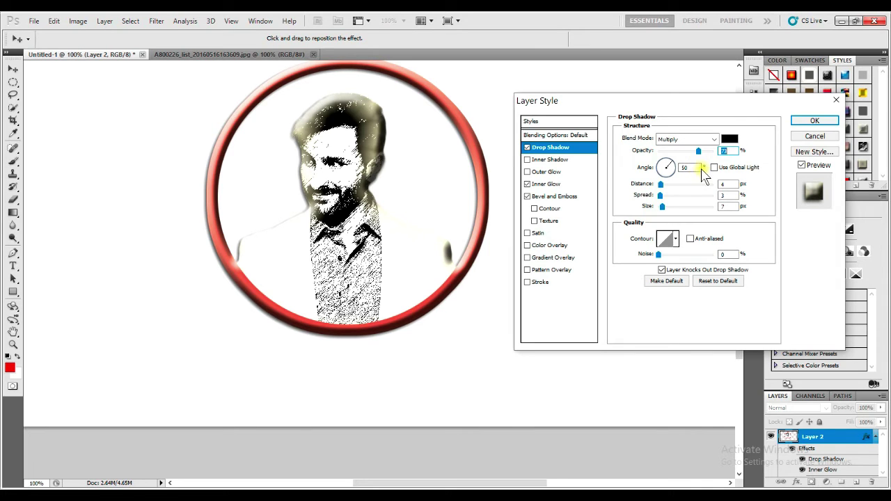
Turn off Inner Glow and apply the layer style.
left_click(580, 185)
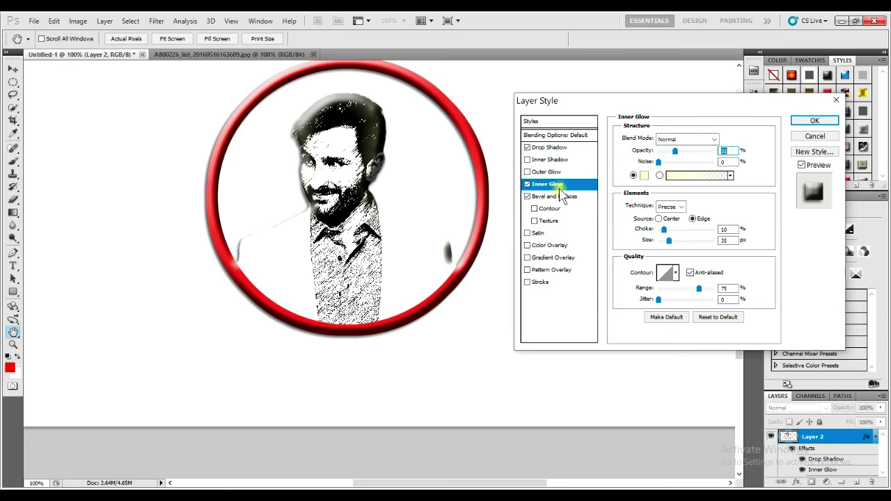
left_click(526, 184)
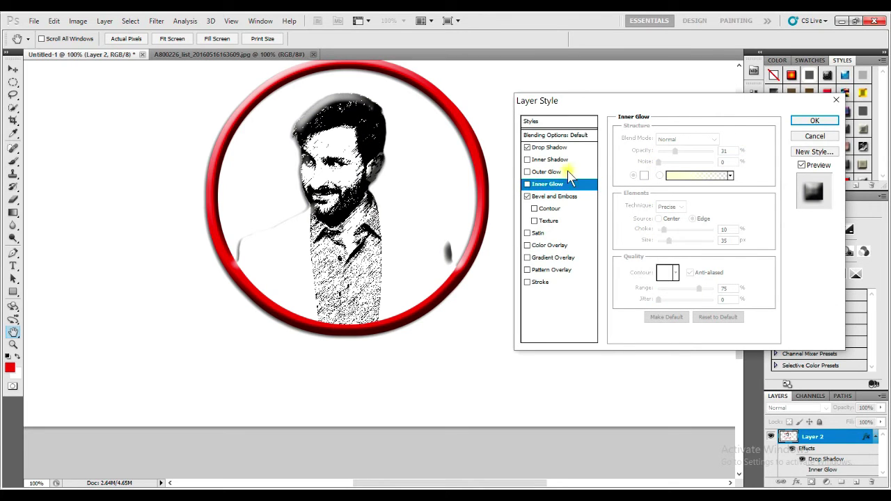
left_click(556, 196)
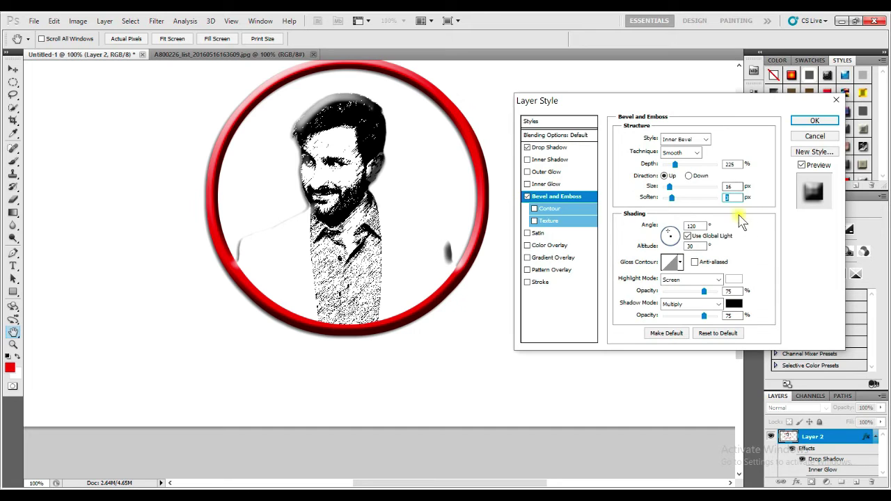
left_click_drag(733, 109, 699, 179)
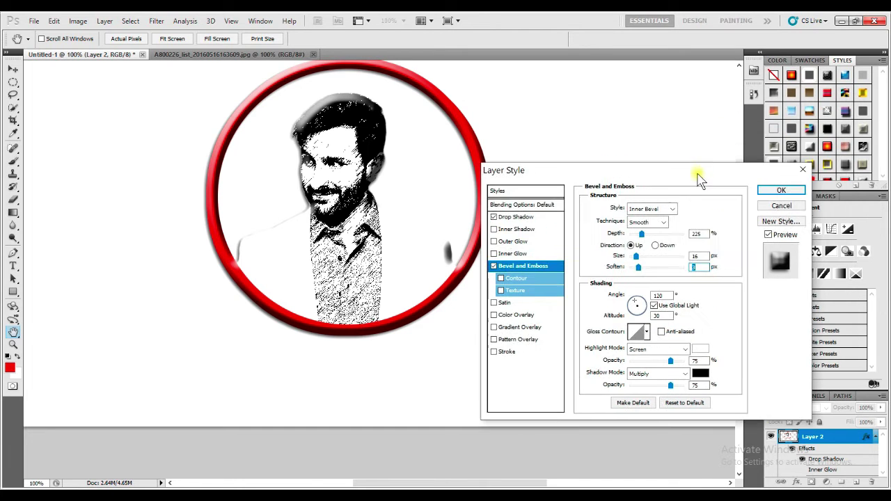
left_click(781, 190)
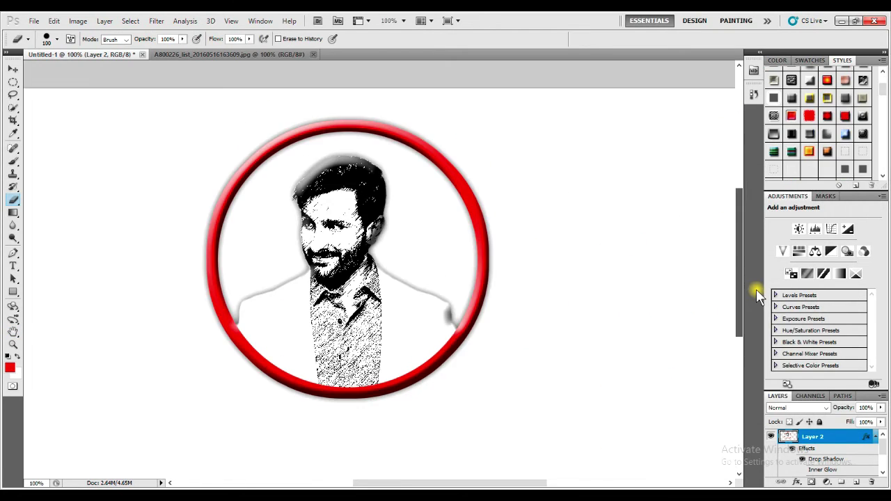
On a new layer, draw an elliptical selection aligned with the red ring.
left_click(12, 83)
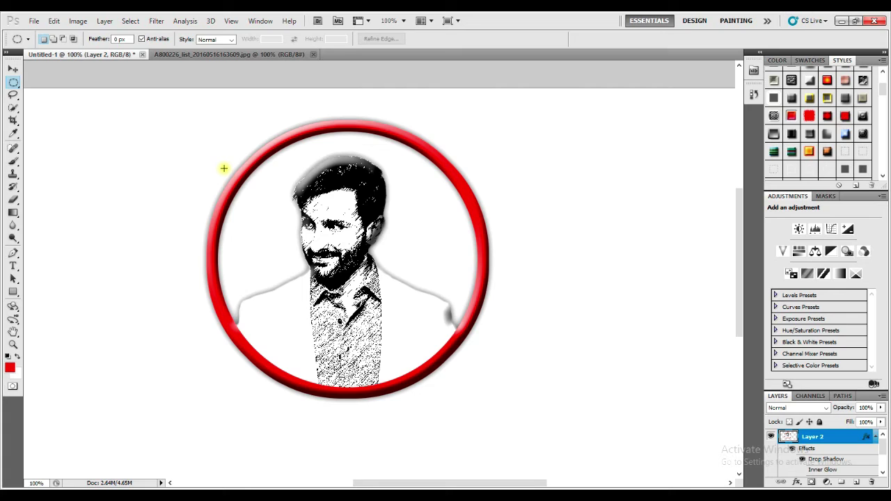
left_click(858, 482)
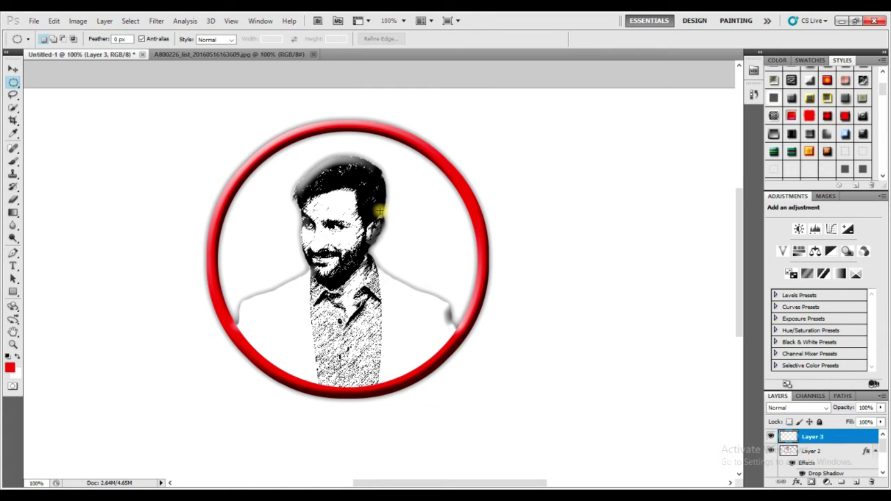
left_click_drag(218, 153, 494, 374)
left_click_drag(493, 401, 489, 387)
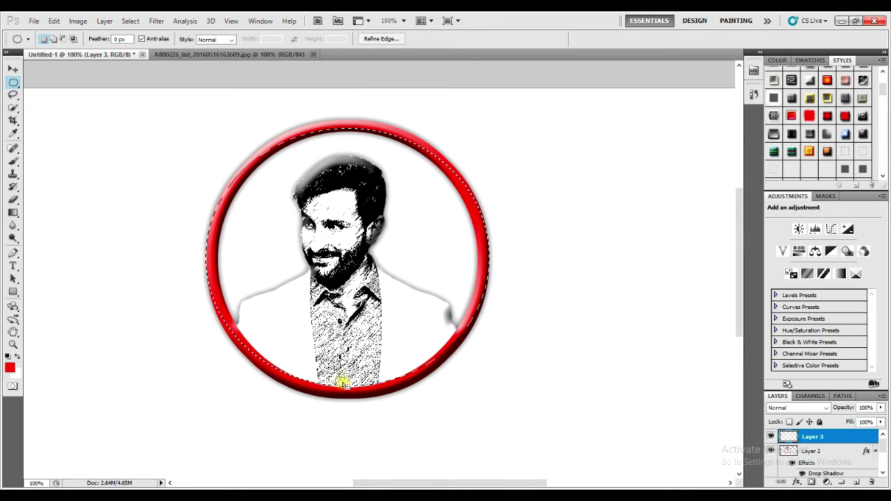
Stroke the selection with a 30 px red stroke.
right_click(383, 353)
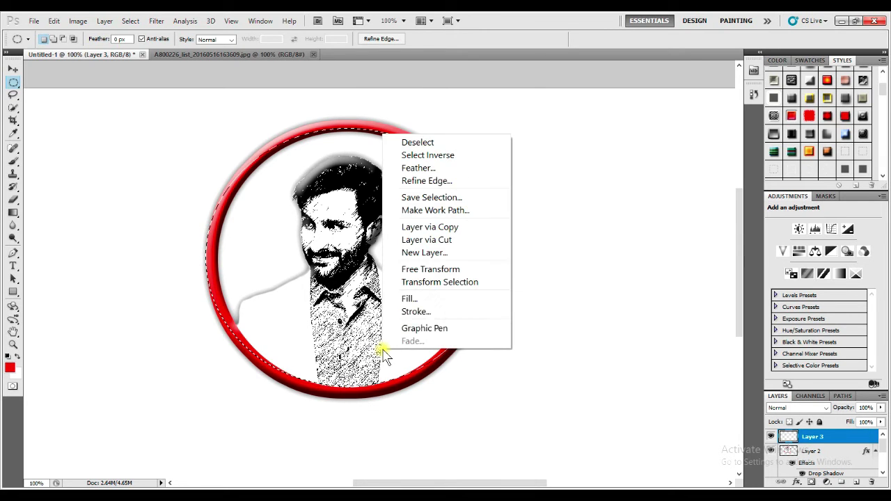
left_click(423, 311)
type("30")
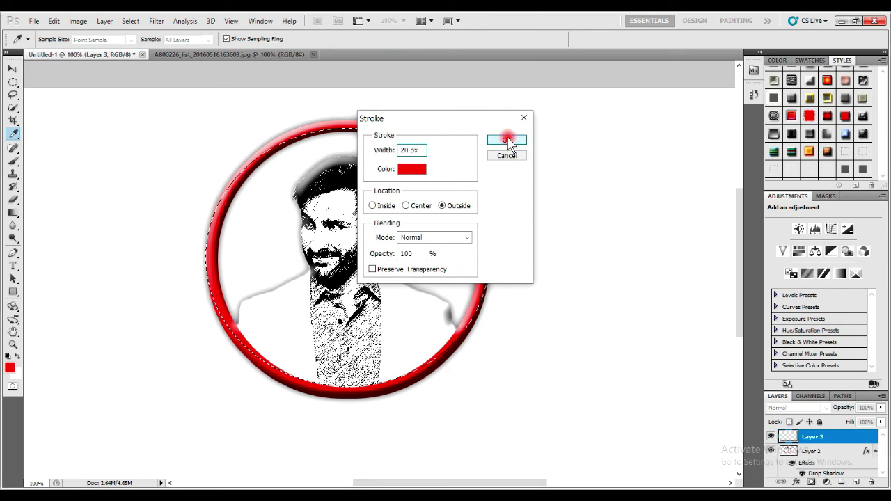
left_click(506, 140)
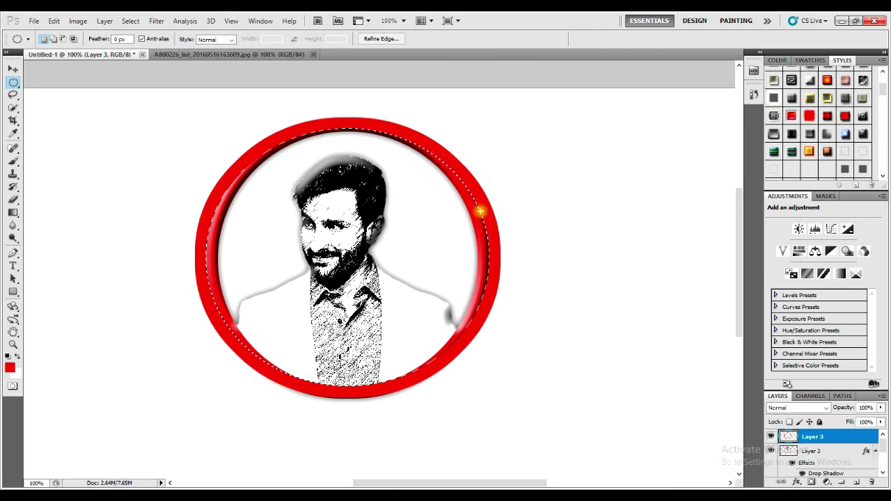
Free-transform Layer 3's stroked ring to about 92% width and 99% height.
key("ctrl+t")
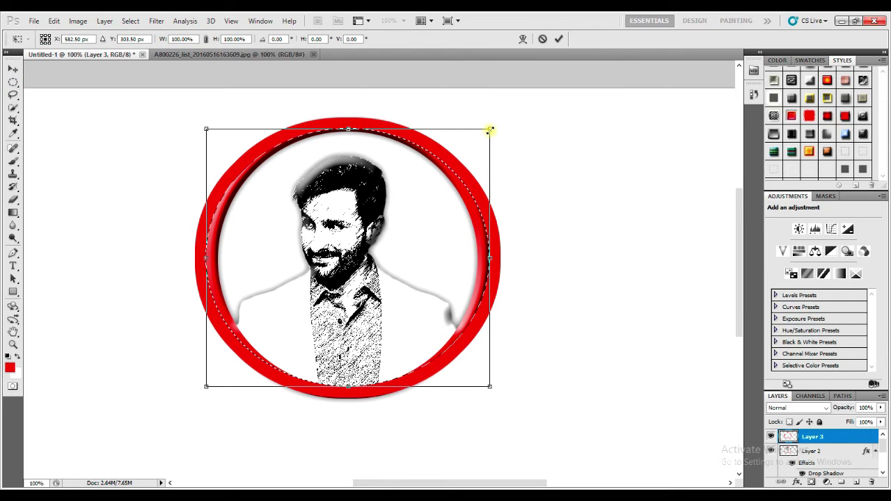
left_click_drag(490, 130, 495, 161)
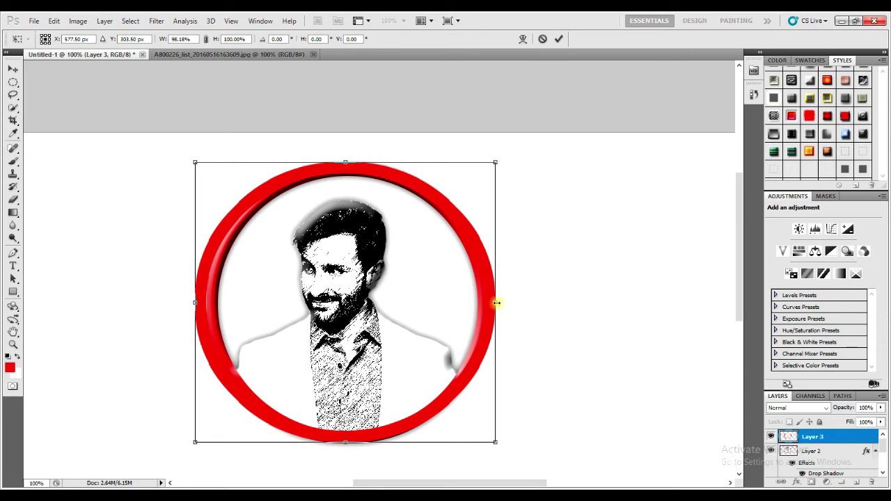
left_click_drag(496, 302, 489, 302)
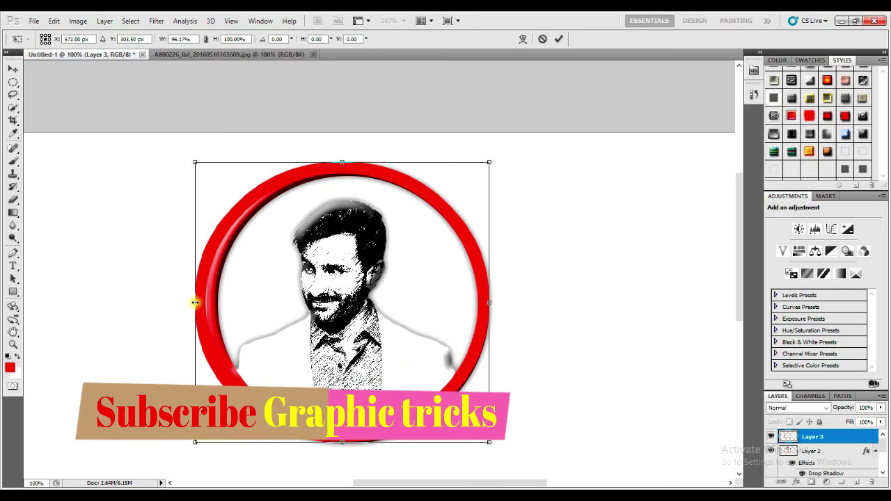
left_click_drag(195, 302, 203, 302)
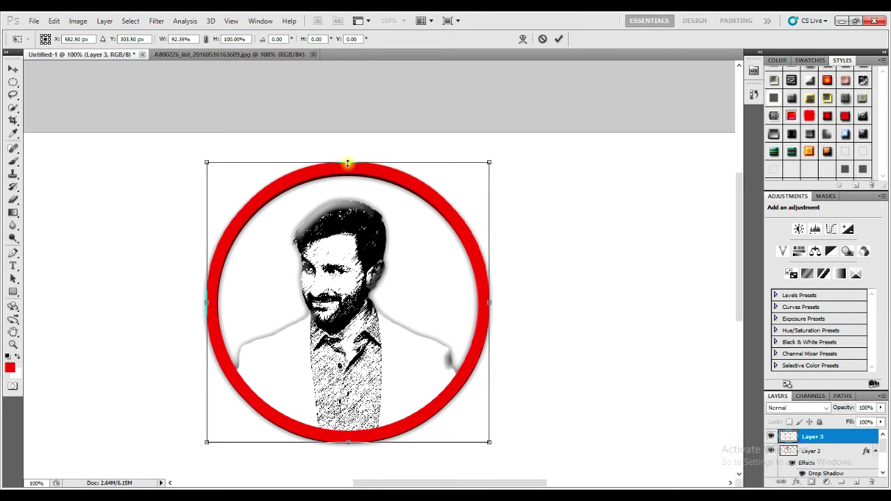
left_click_drag(347, 163, 346, 165)
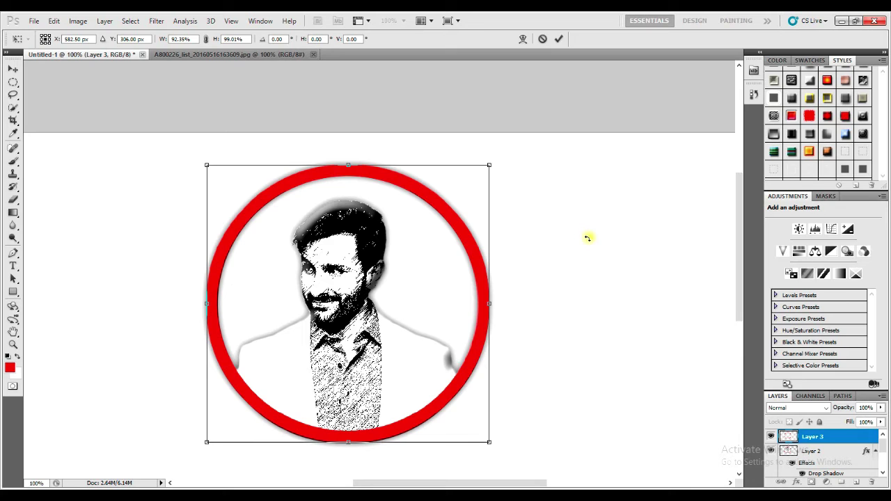
key("Return")
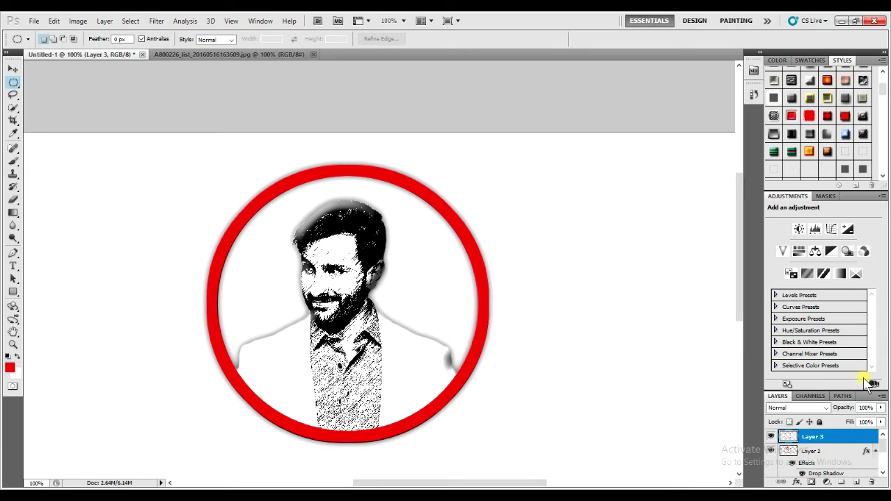
Preview bevelled, blue, yellow and copper wood-grain preset styles on the ring.
left_click(827, 97)
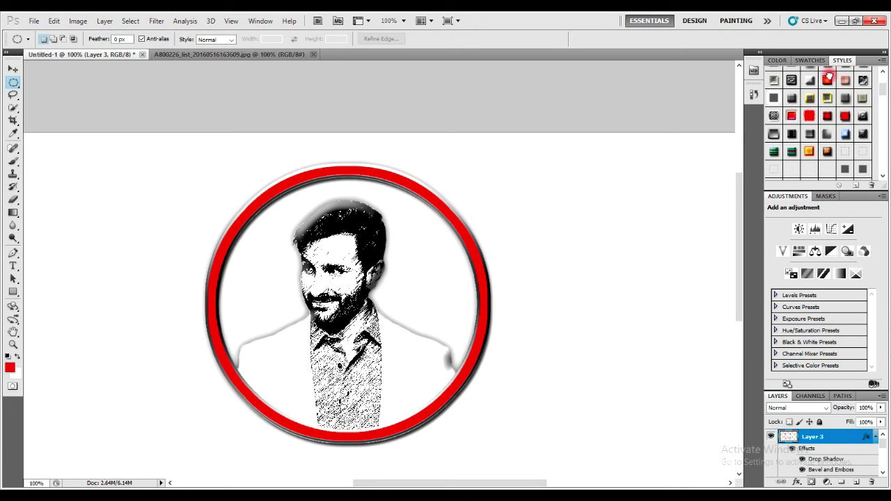
left_click(828, 81)
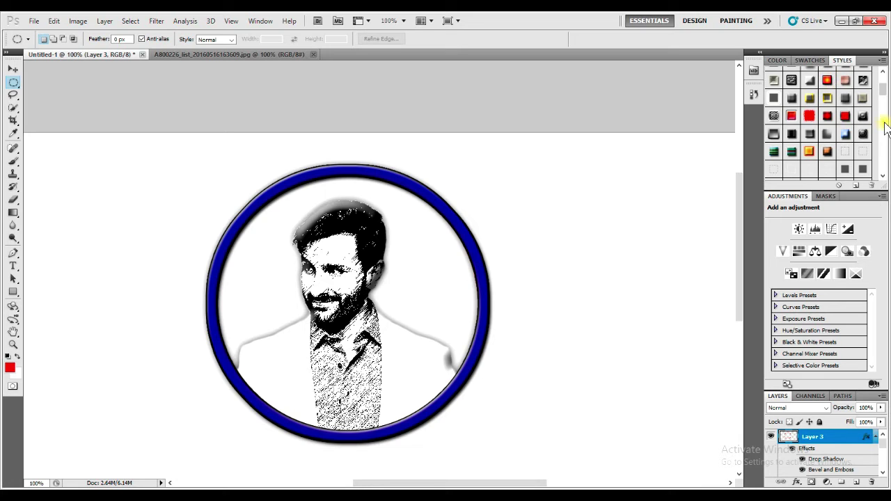
left_click_drag(882, 98, 883, 90)
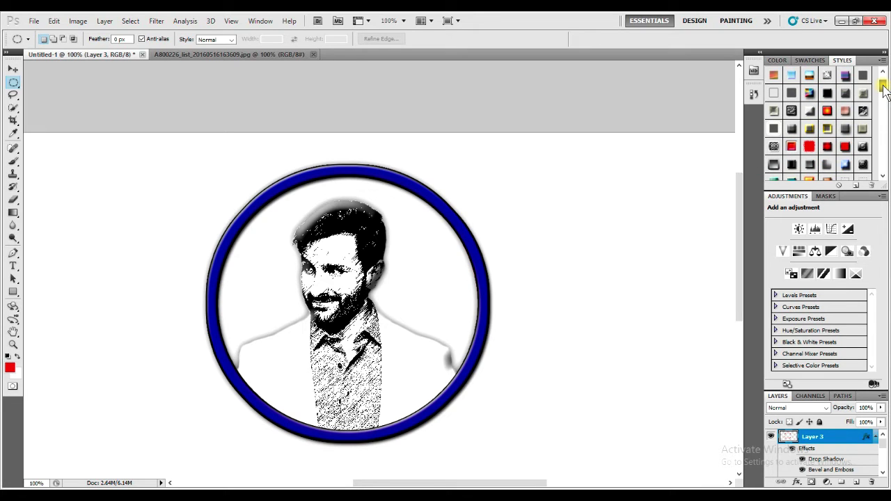
left_click_drag(883, 91, 883, 99)
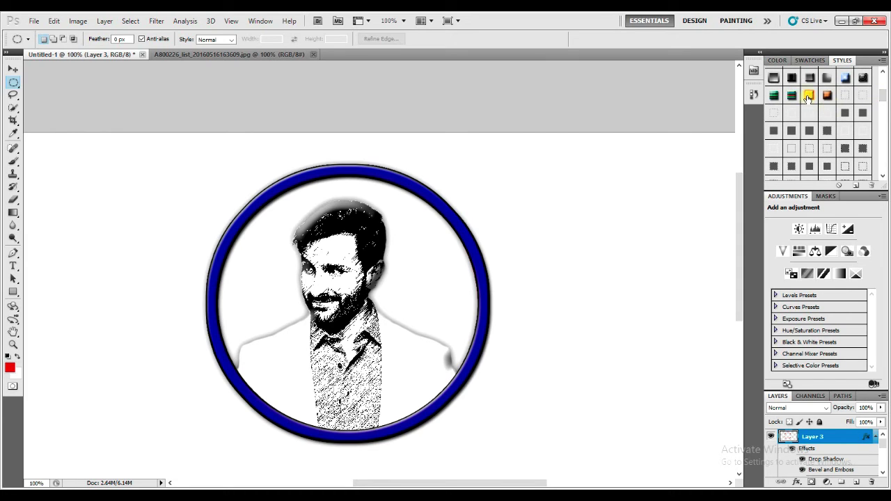
left_click(807, 97)
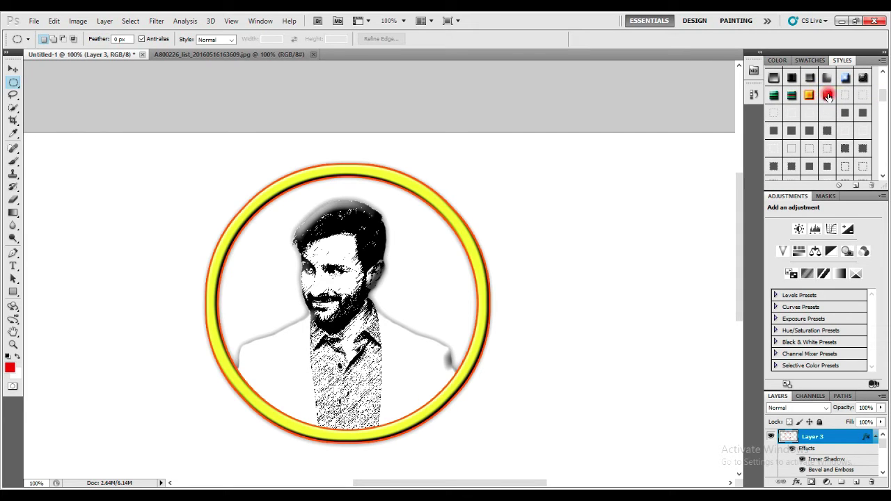
left_click(826, 96)
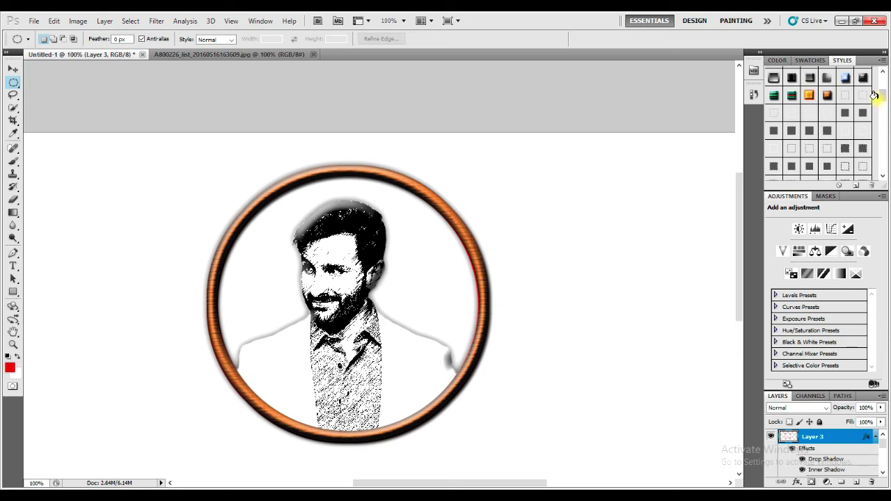
scroll(884, 103, "up", 2)
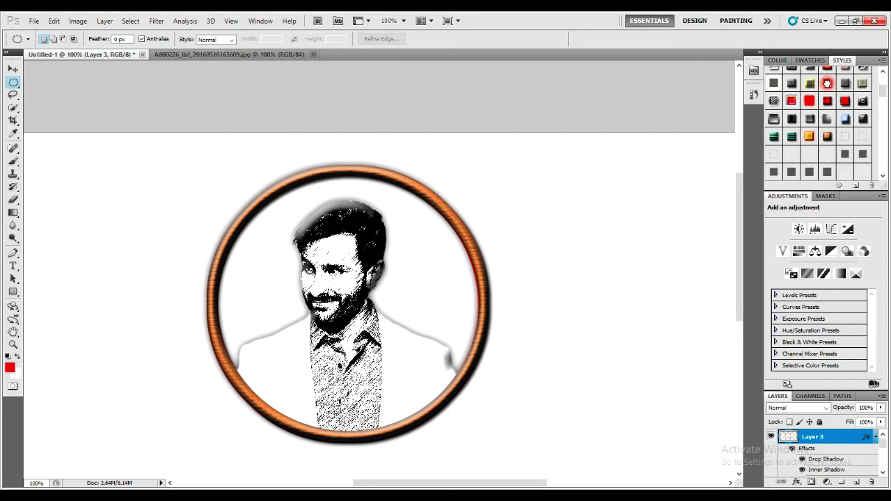
Try more red presets, ending on the dark red-to-black gradient style.
left_click(810, 83)
left_click(844, 84)
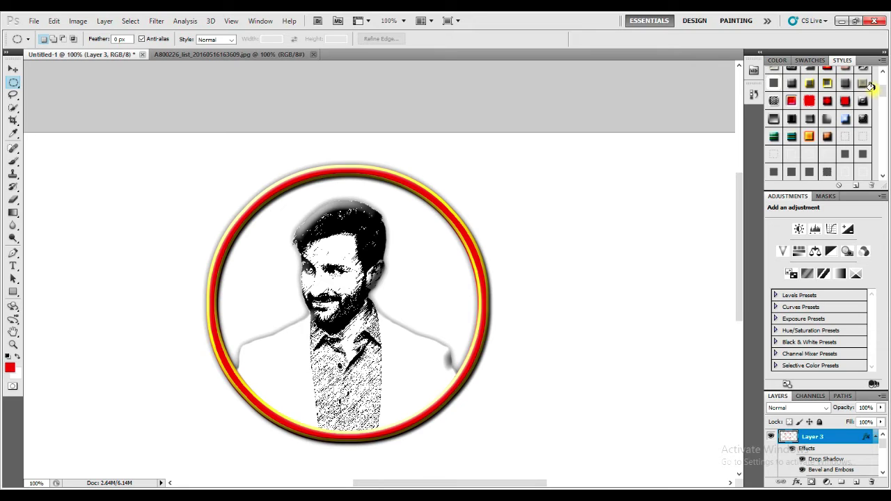
left_click(845, 83)
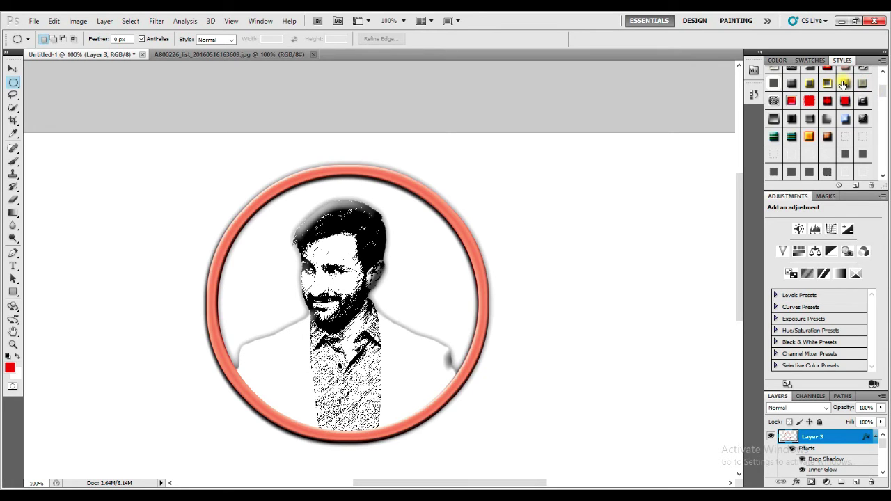
left_click(865, 95)
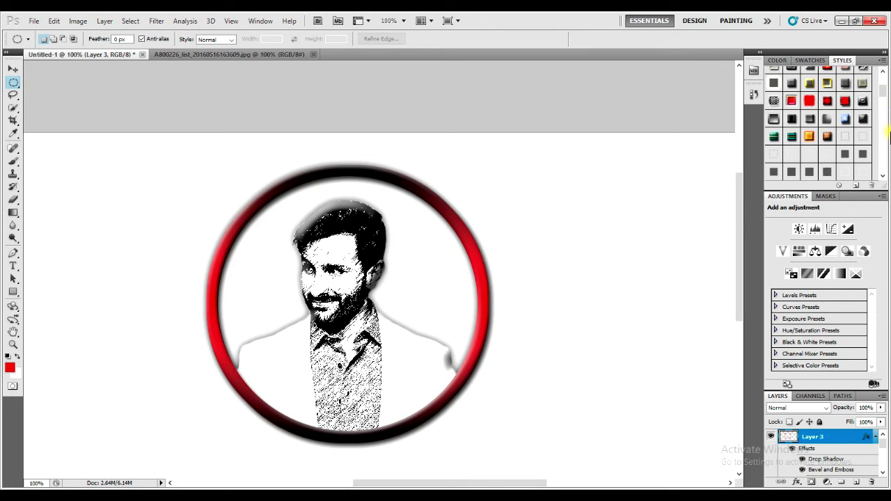
left_click_drag(882, 91, 883, 79)
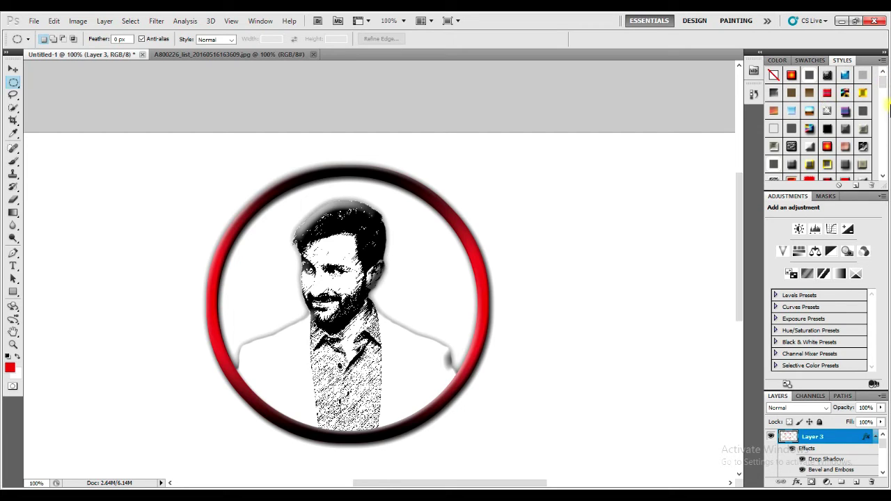
left_click(882, 82)
scroll(882, 82, "down", 1)
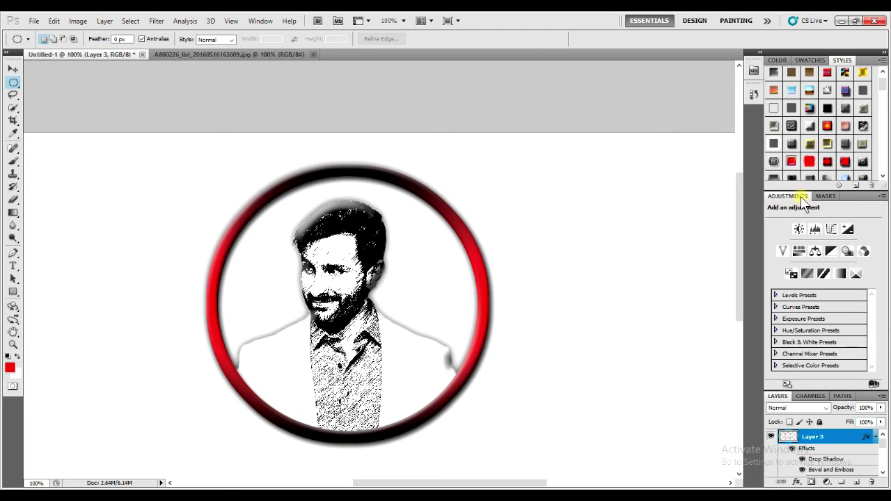
left_click_drag(742, 205, 743, 234)
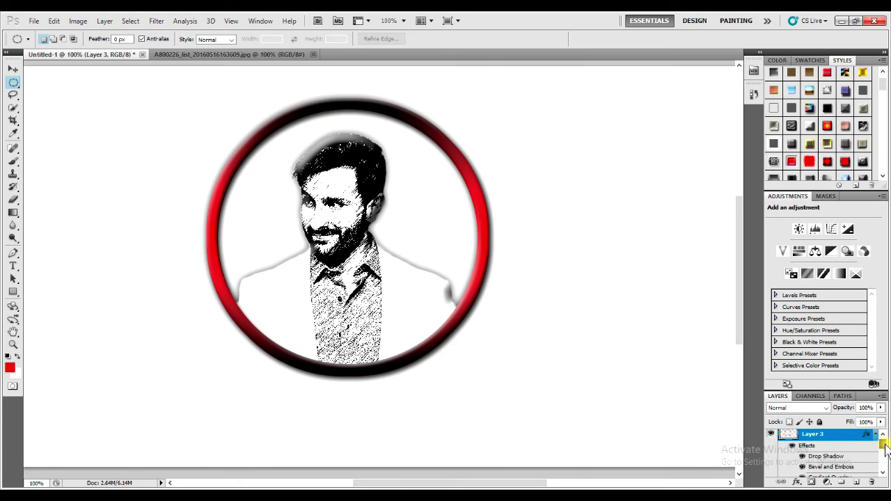
scroll(869, 456, "down", 1)
scroll(863, 463, "up", 1)
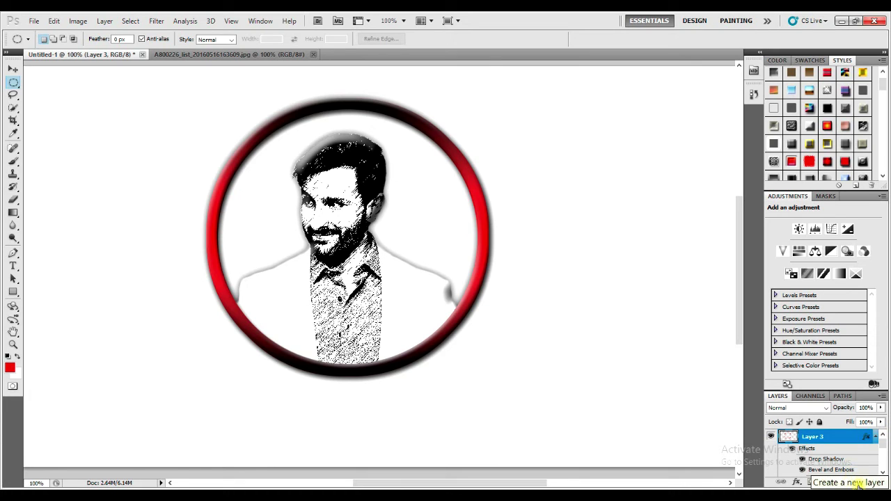
On a new layer, type 'youtuber' below the ring and select it.
left_click(857, 482)
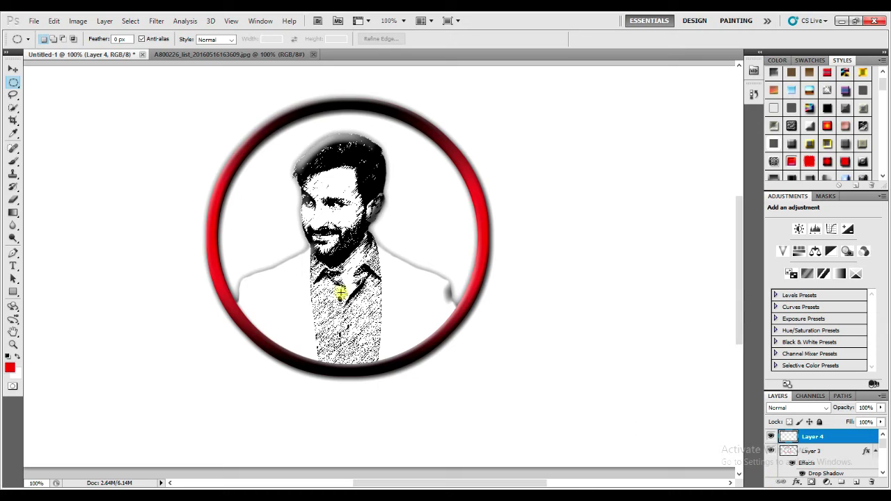
left_click(12, 266)
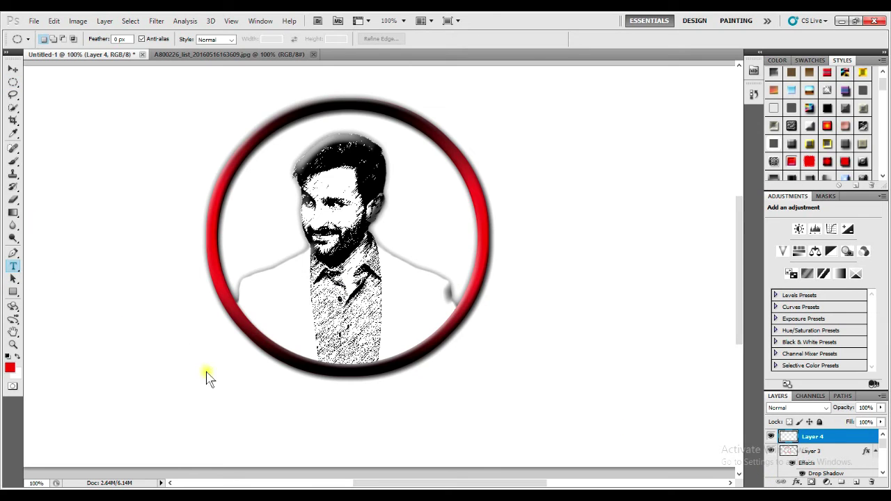
left_click(210, 400)
type("youtube")
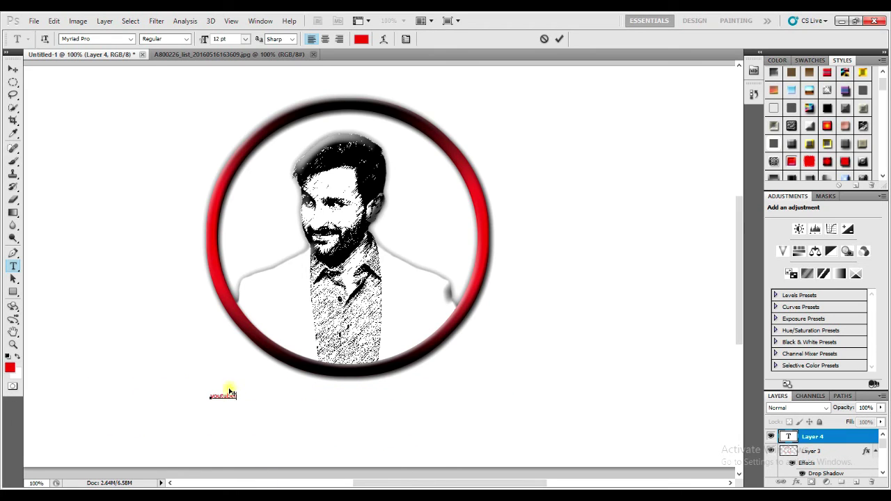
left_click_drag(215, 400, 206, 407)
Enlarge the youtuber text from 12 pt to about 39 pt.
left_click(230, 38)
scroll(229, 38, "up", 4)
scroll(229, 37, "up", 4)
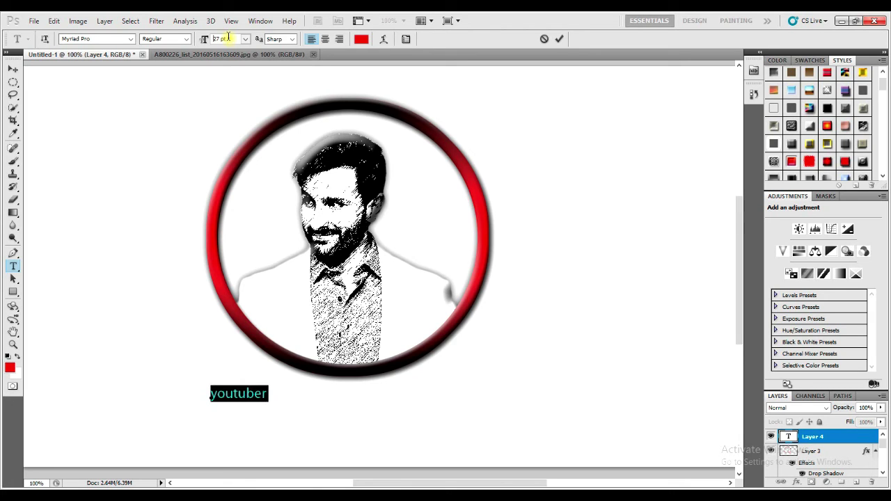
scroll(229, 38, "up", 4)
scroll(228, 37, "up", 3)
scroll(229, 37, "up", 3)
Increase the youtuber text size further to 53 pt.
scroll(229, 37, "up", 2)
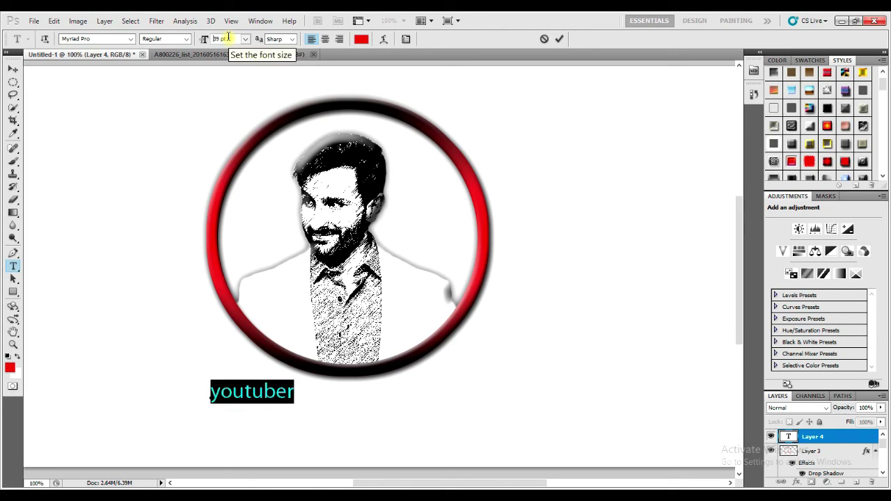
scroll(229, 38, "up", 1)
scroll(229, 37, "up", 2)
scroll(229, 37, "up", 3)
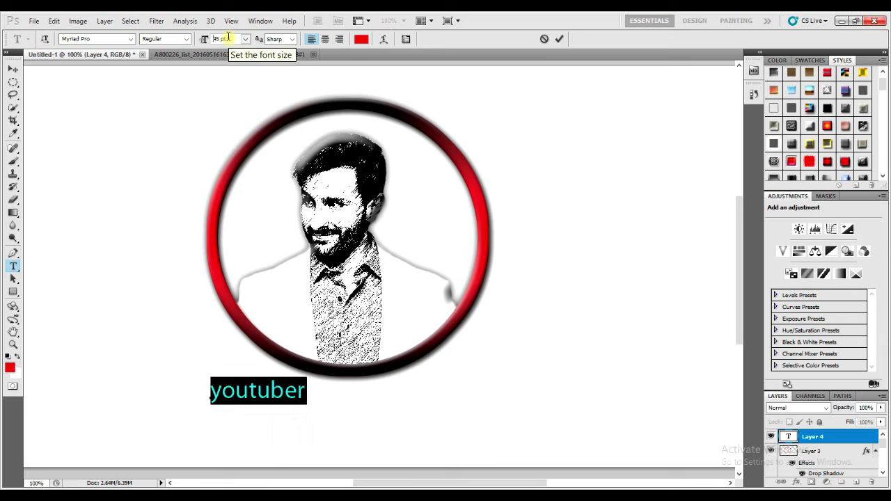
scroll(229, 37, "up", 3)
scroll(229, 37, "up", 4)
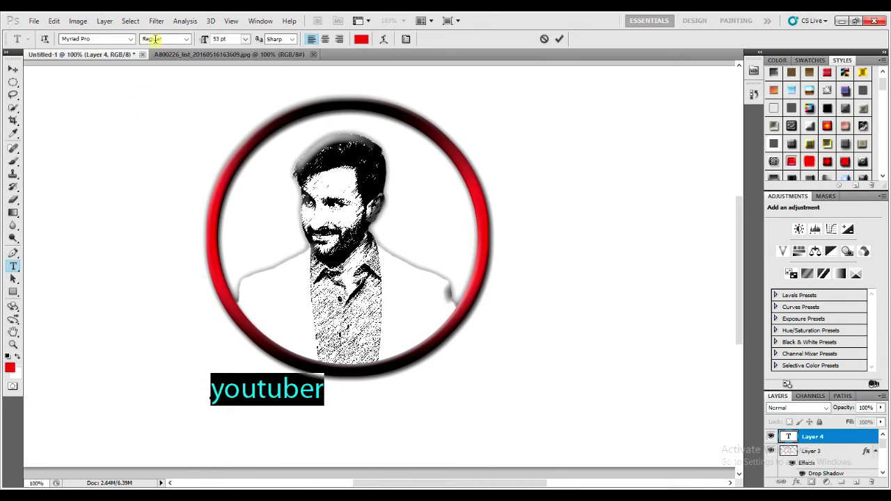
Browse fonts for the caption, such as Nueva Std Condensed, Oswald and Rosewood Std, toward Stencil Std Bold.
left_click(110, 37)
key("Down")
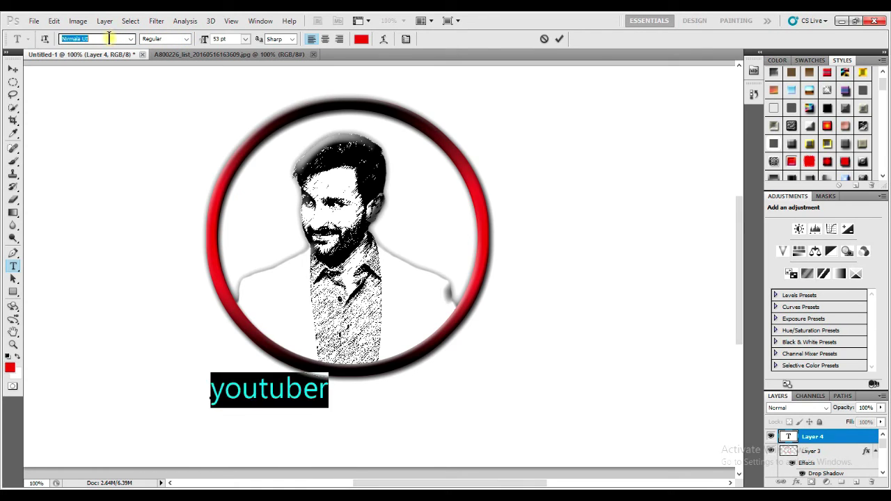
key("Down")
key("Down")
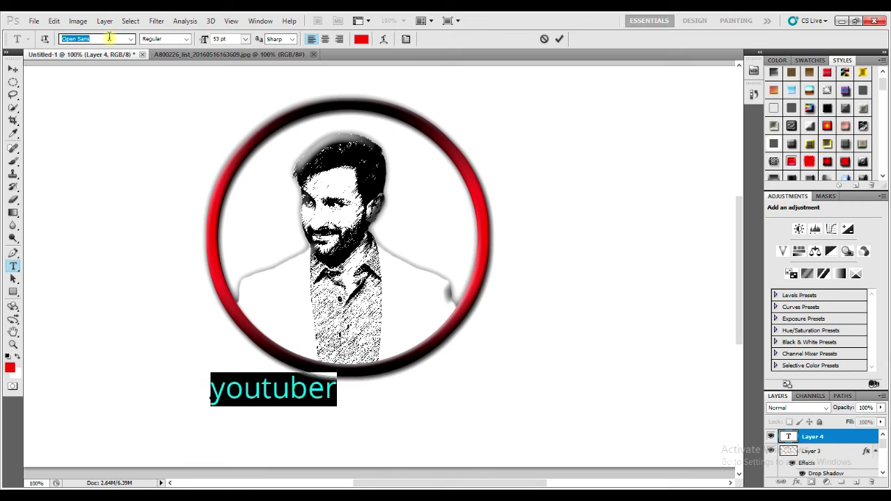
key("Up")
key("Up")
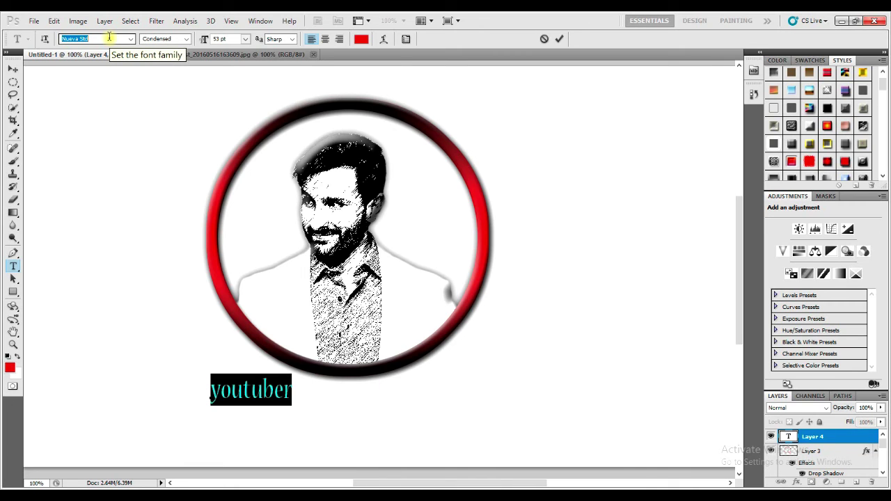
key("Down")
key("Down")
key("Down")
key("Down")
key("Down")
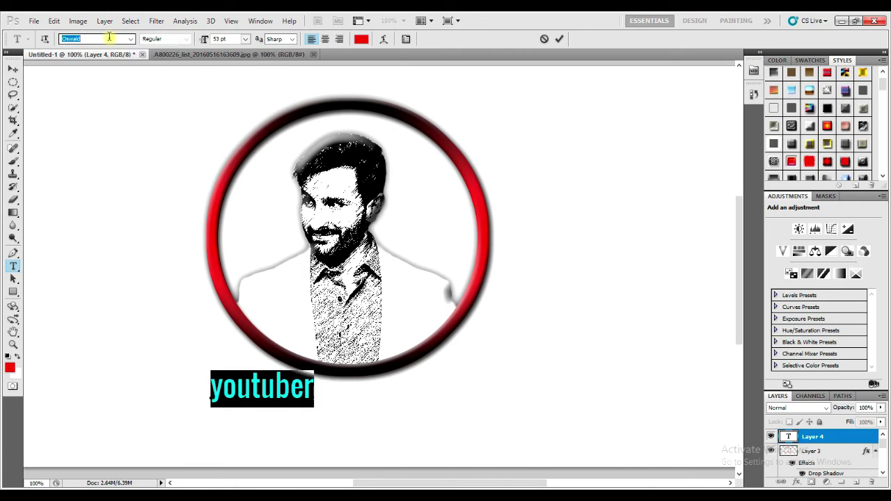
key("Down")
key("Down")
key("Down")
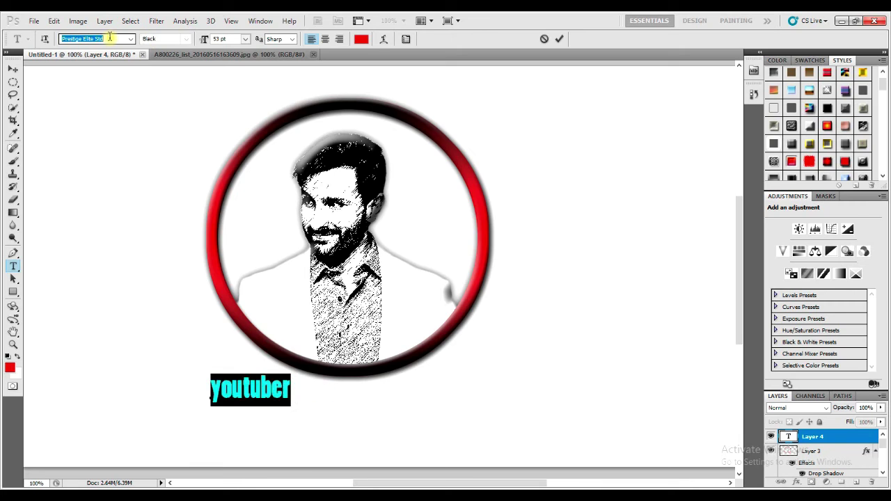
key("Down")
key("Down")
key("Down")
key("Down")
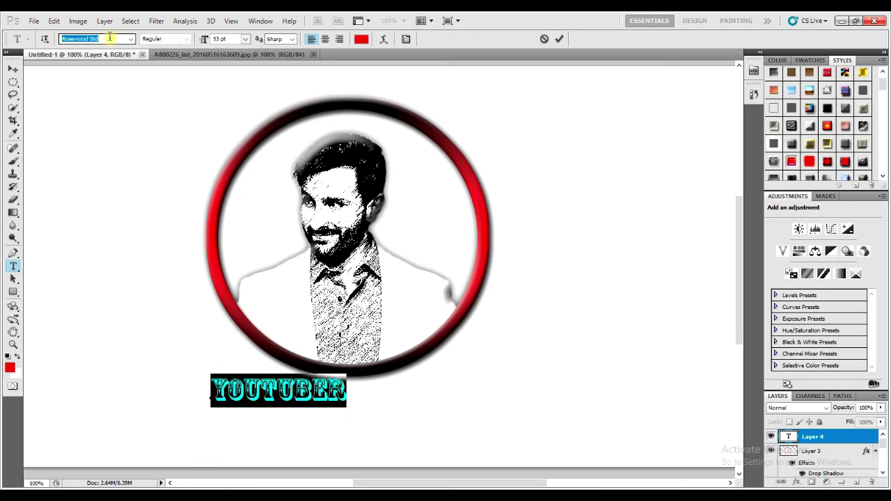
key("Down")
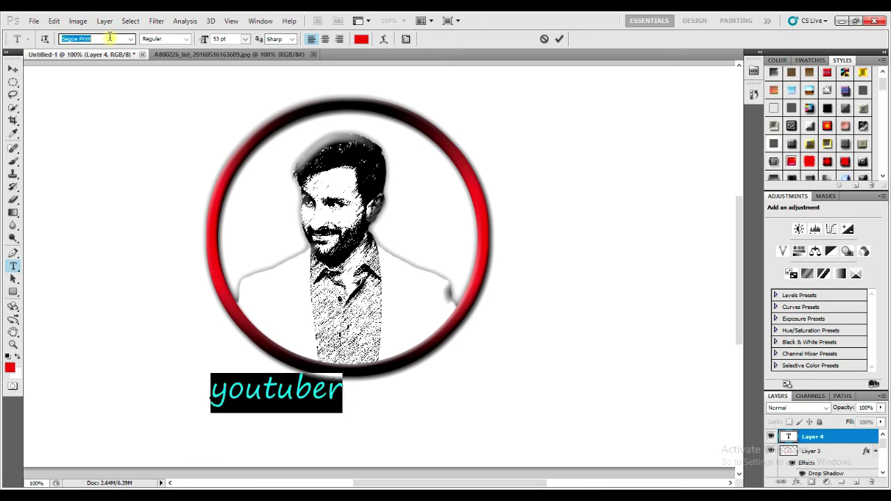
key("Down")
key("Down")
key("Down")
key("Down")
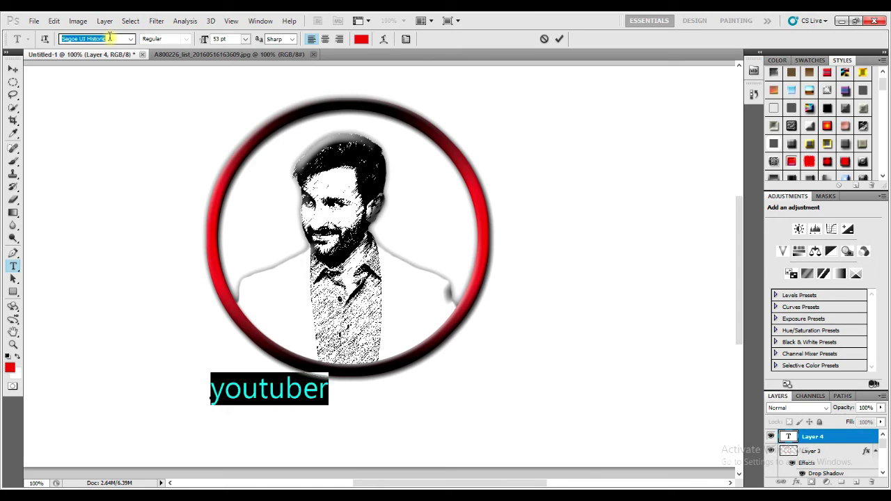
key("Down")
key("Down")
key("Down")
key("Down")
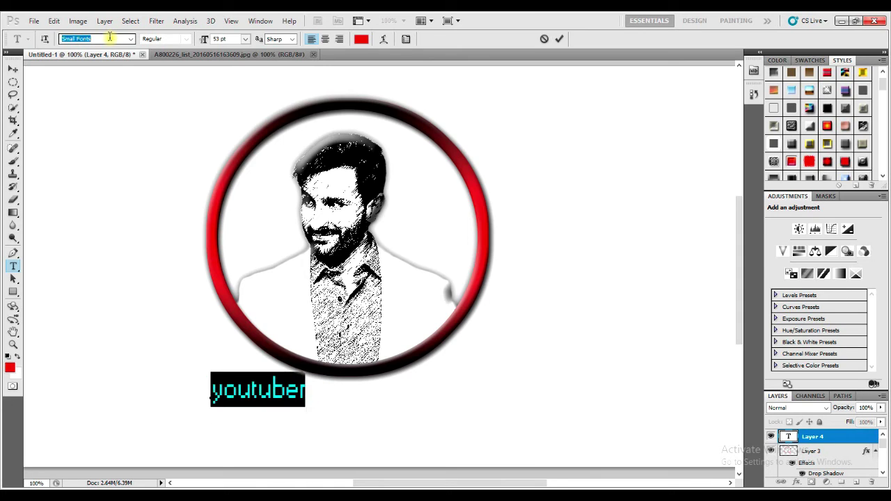
key("Down")
key("Down")
key("Down")
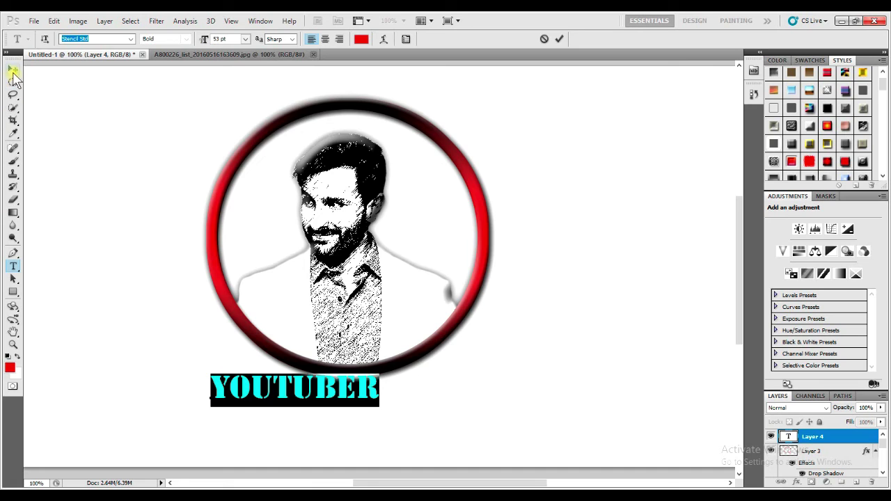
Move the YOUTUBER text up inside the ring across the portrait's chest.
left_click(12, 69)
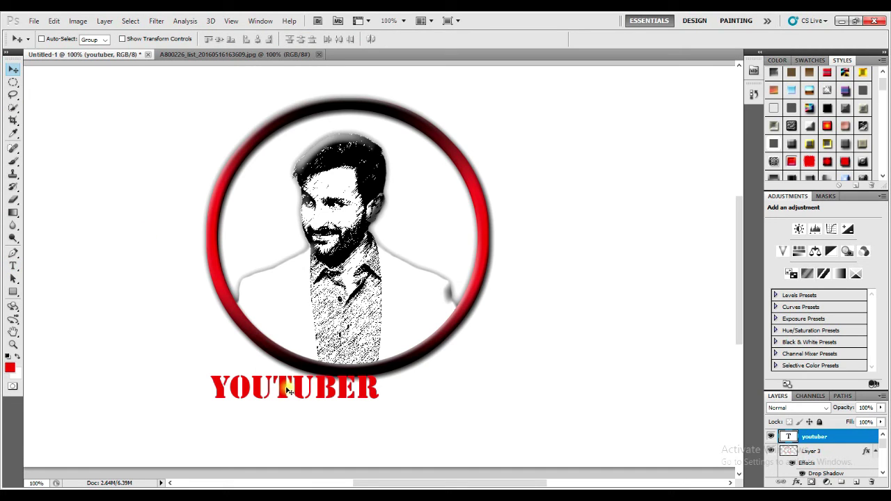
left_click_drag(288, 390, 330, 309)
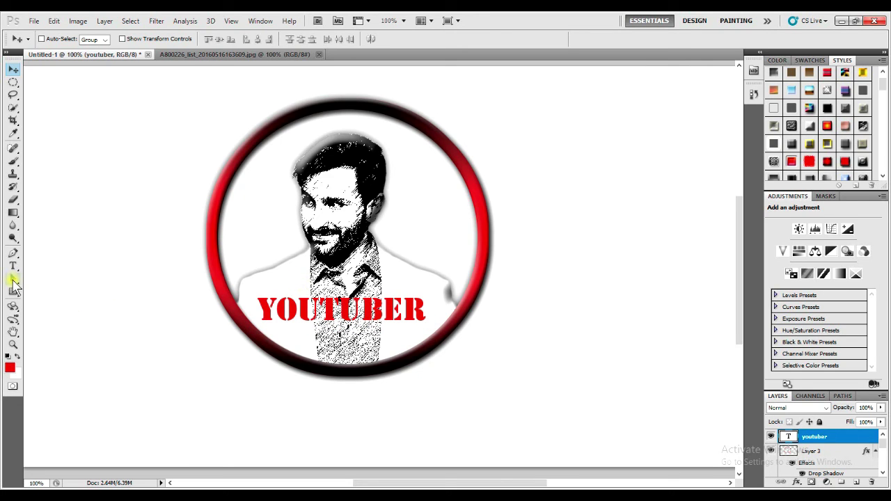
left_click(13, 266)
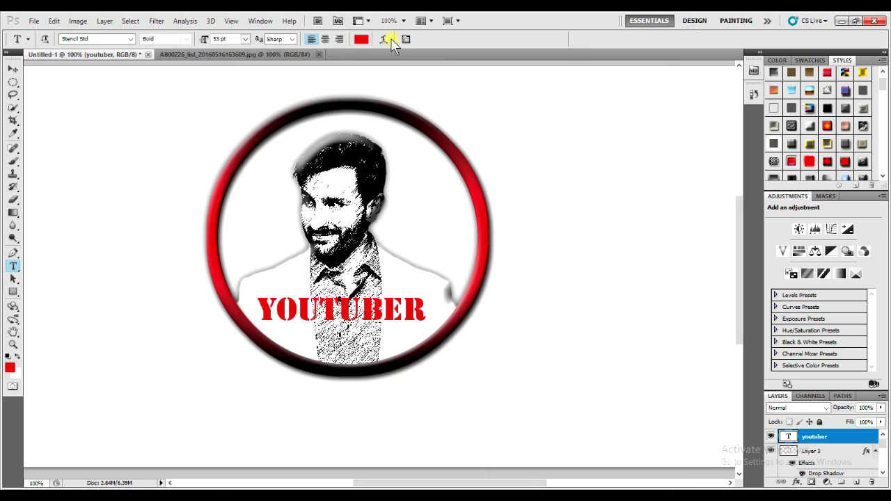
Warp the YOUTUBER text with the Arc Lower style at +73% bend.
left_click(385, 40)
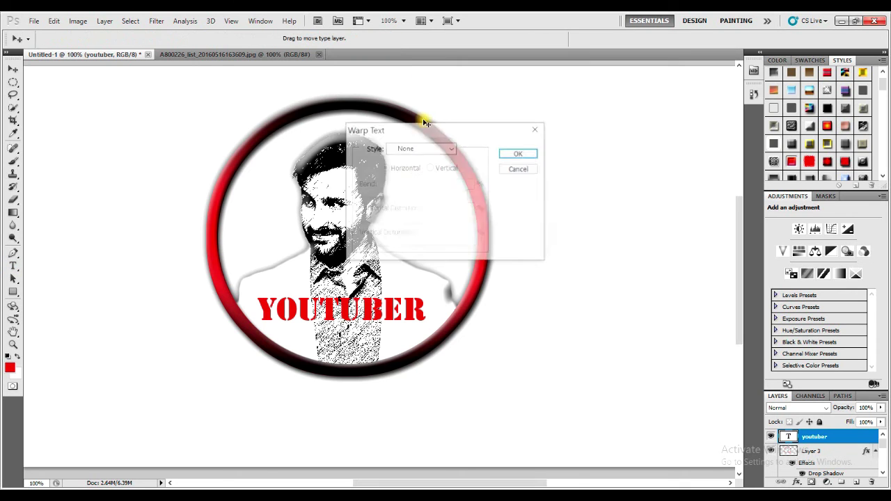
left_click(450, 149)
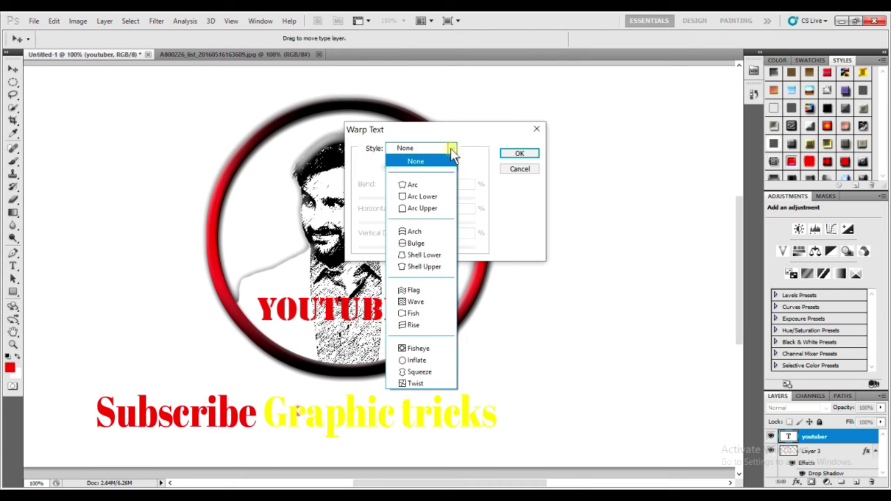
left_click(423, 196)
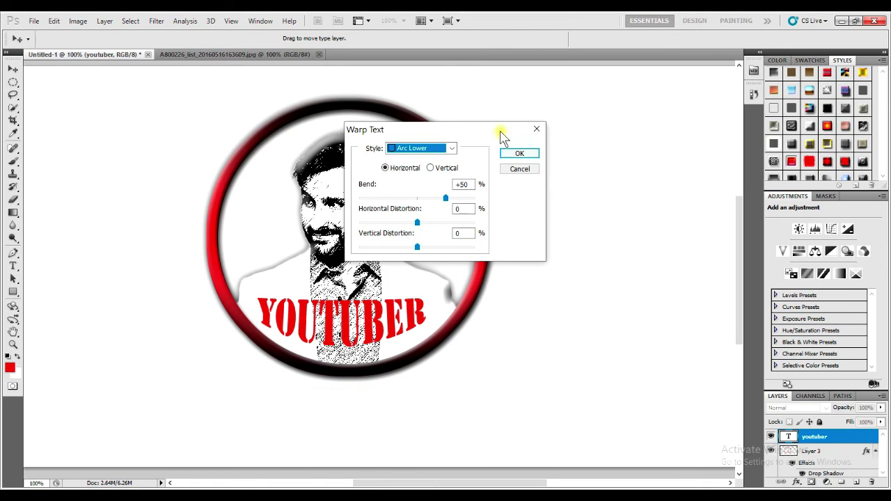
left_click_drag(497, 131, 603, 114)
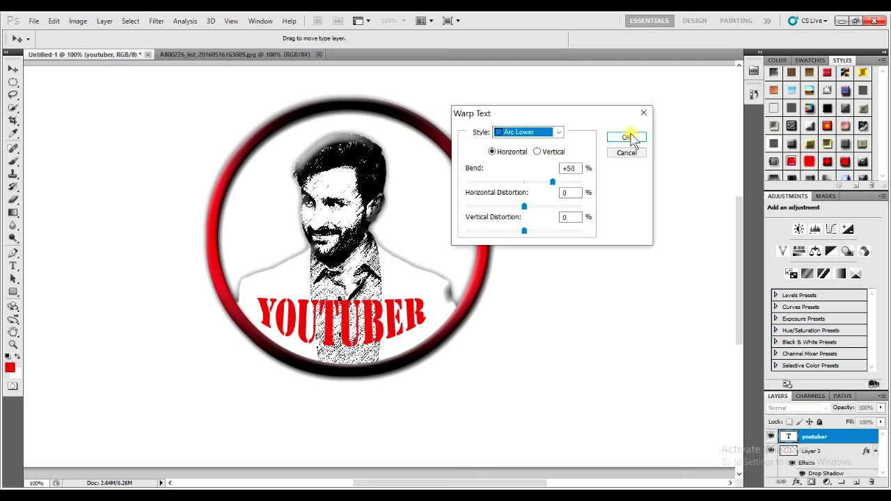
left_click(557, 182)
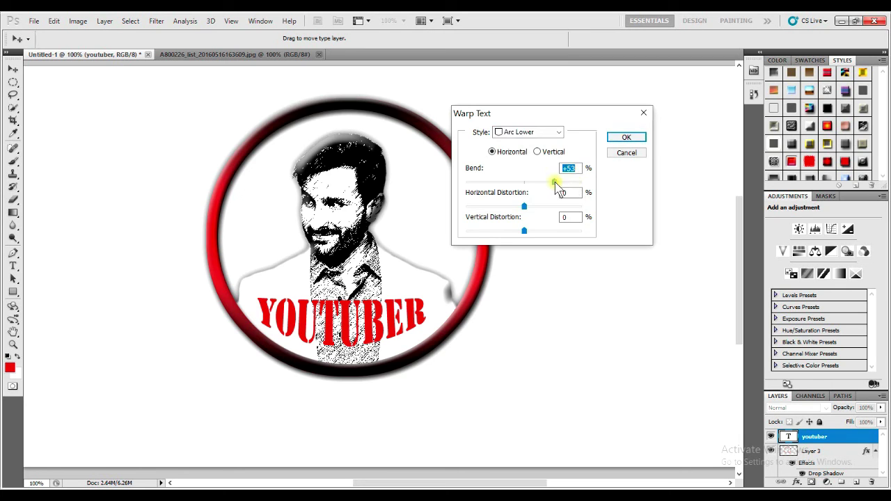
left_click_drag(561, 183, 567, 183)
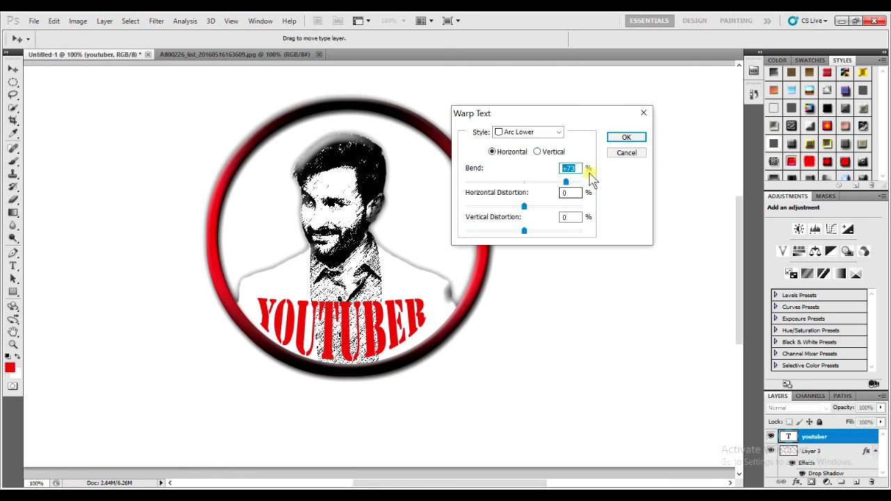
left_click(621, 138)
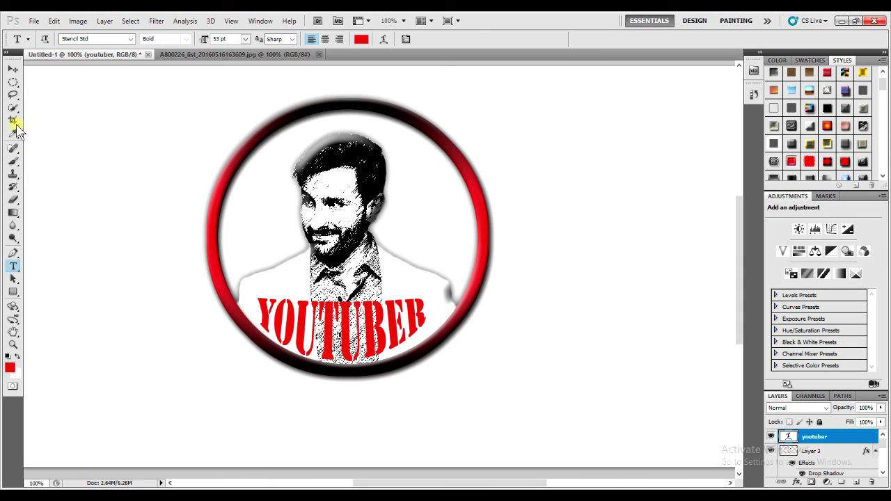
Nudge the arched YOUTUBER text slightly right, then try presets before settling on a red bevelled style.
left_click(13, 69)
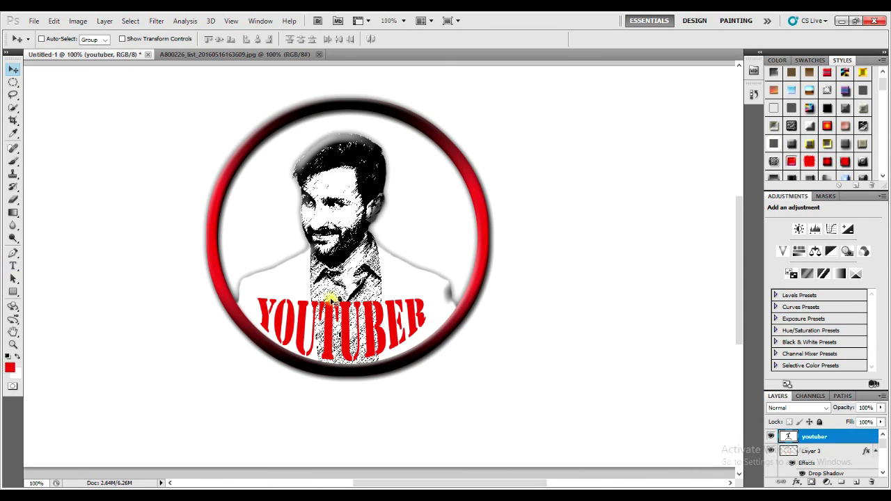
left_click_drag(324, 320, 331, 321)
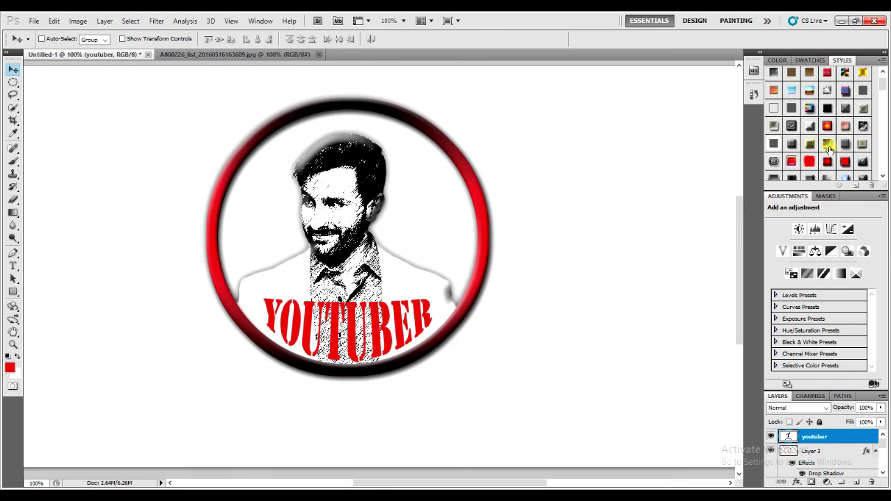
left_click(823, 109)
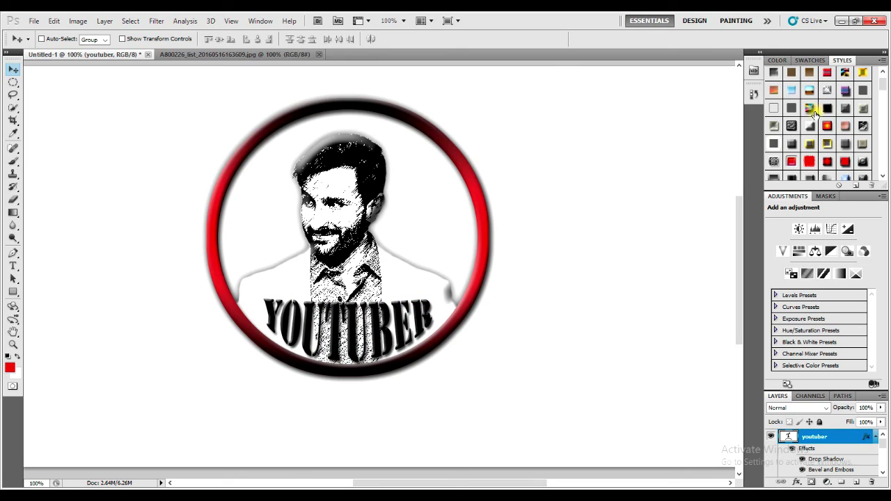
left_click(810, 109)
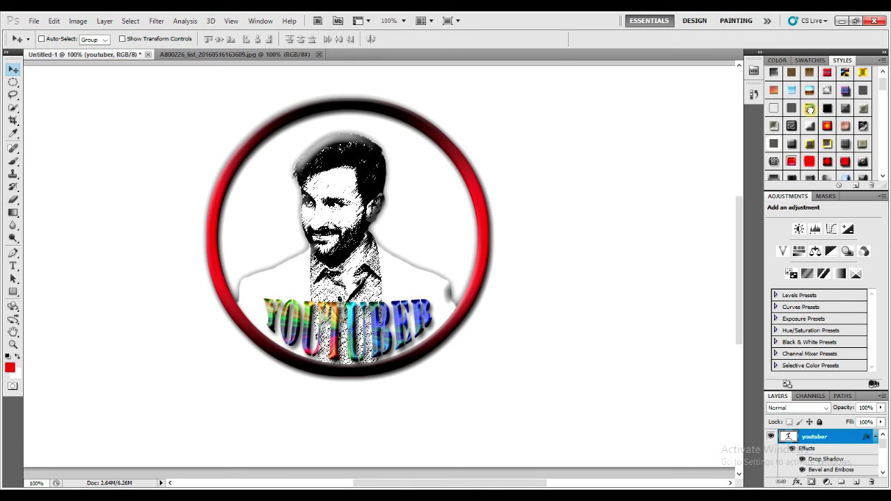
left_click(828, 74)
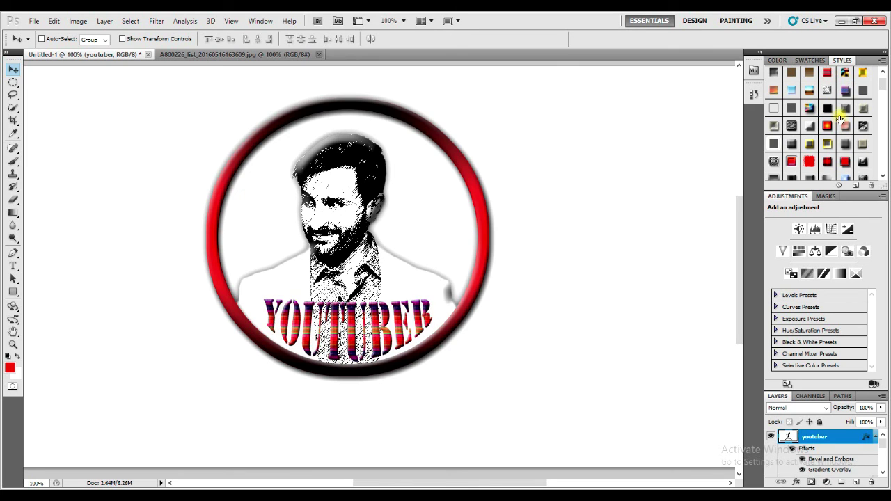
left_click(850, 160)
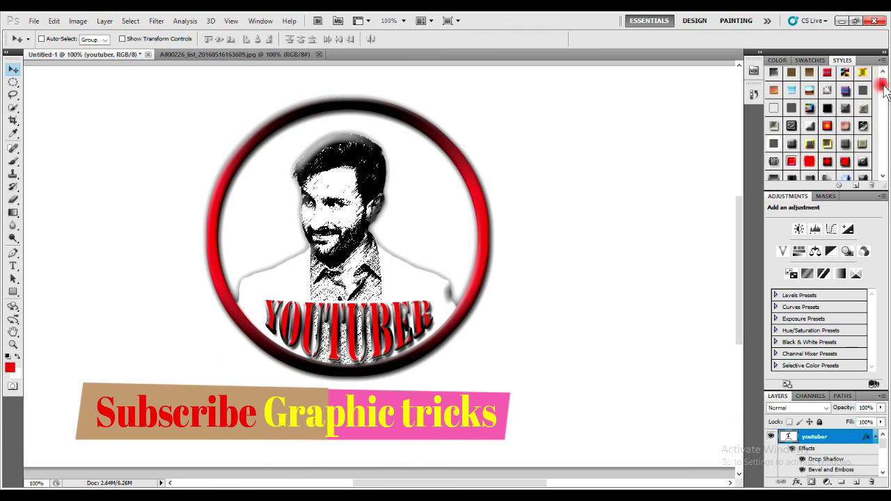
left_click_drag(882, 91, 885, 100)
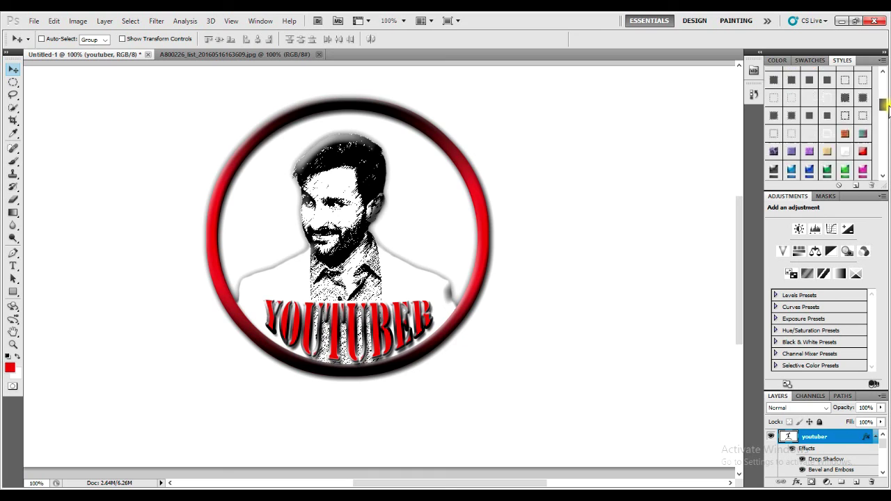
mouse_move(886, 99)
left_mouse_down()
mouse_move(888, 164)
mouse_move(889, 120)
left_mouse_up()
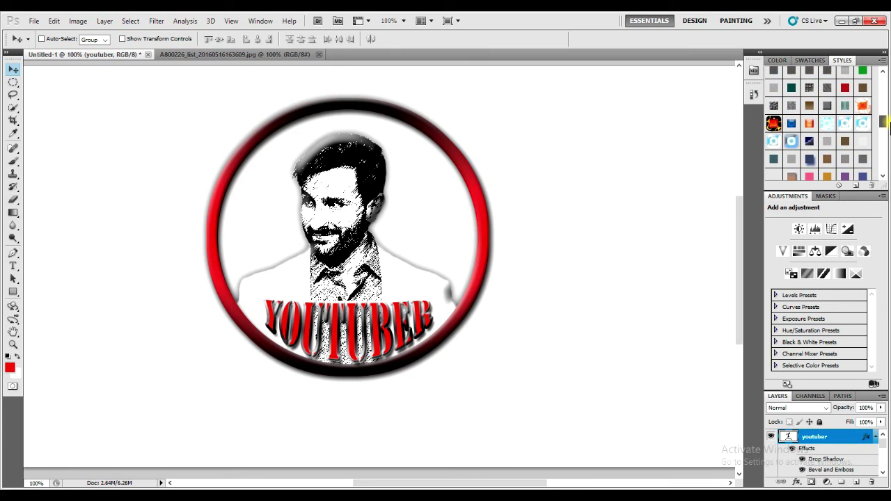
Try colour overlay, gold pattern and magenta gradient presets, finishing on black bevel with drop shadow.
left_click(809, 160)
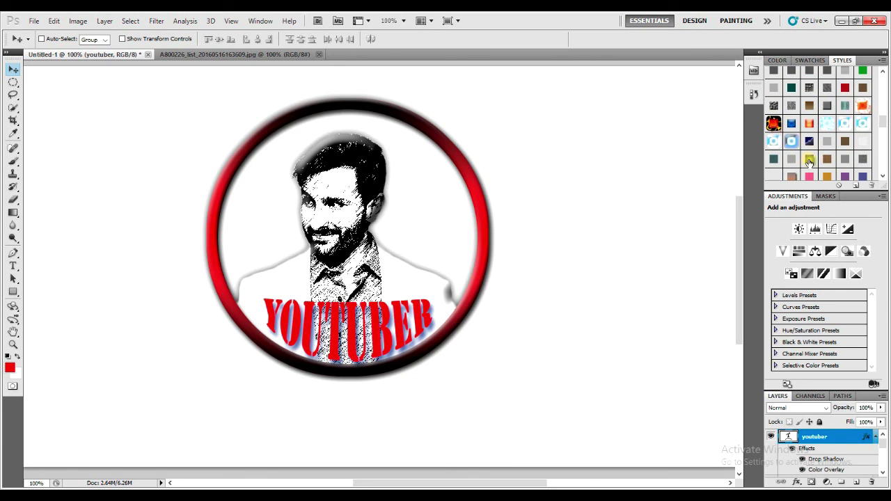
left_click_drag(885, 131, 884, 115)
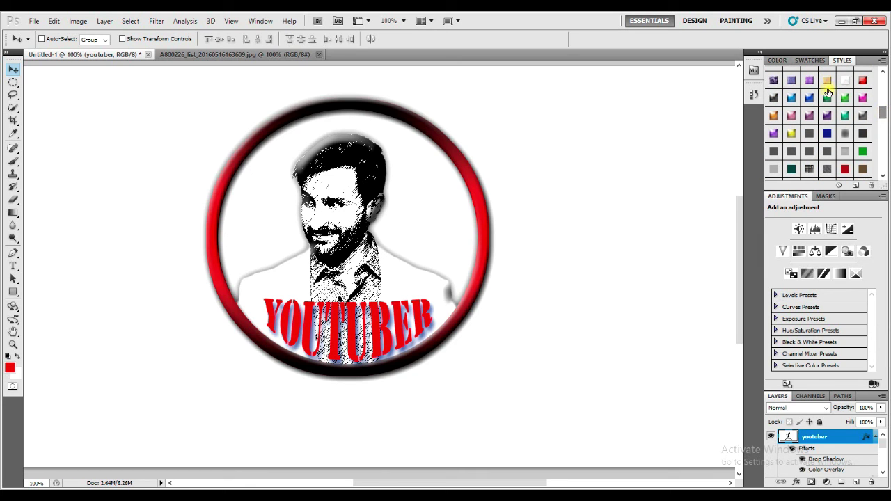
left_click(826, 80)
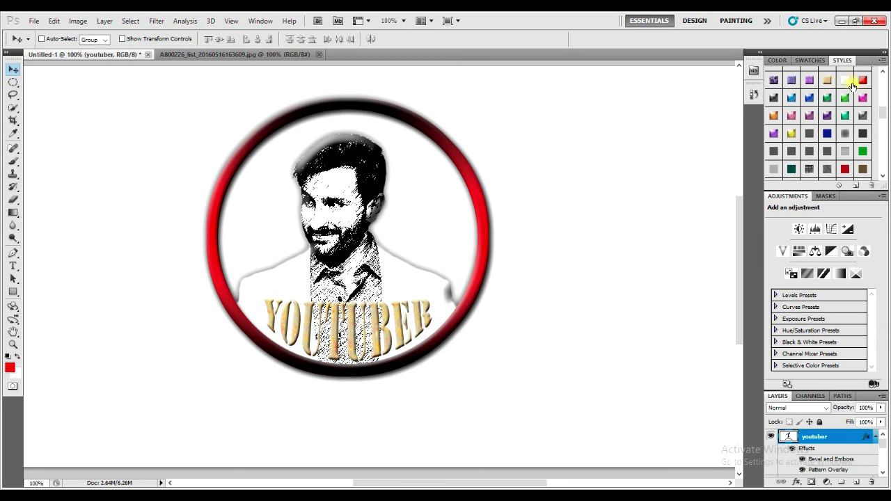
left_click(862, 80)
left_click(863, 97)
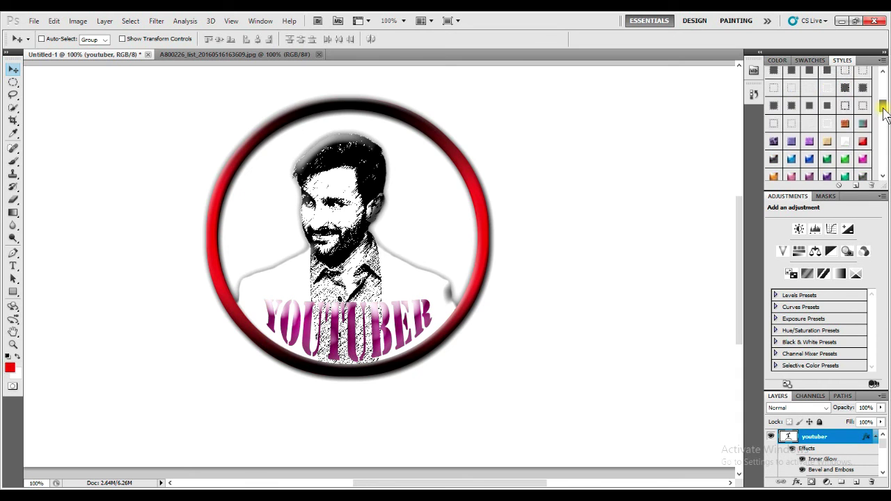
left_click_drag(885, 115, 884, 82)
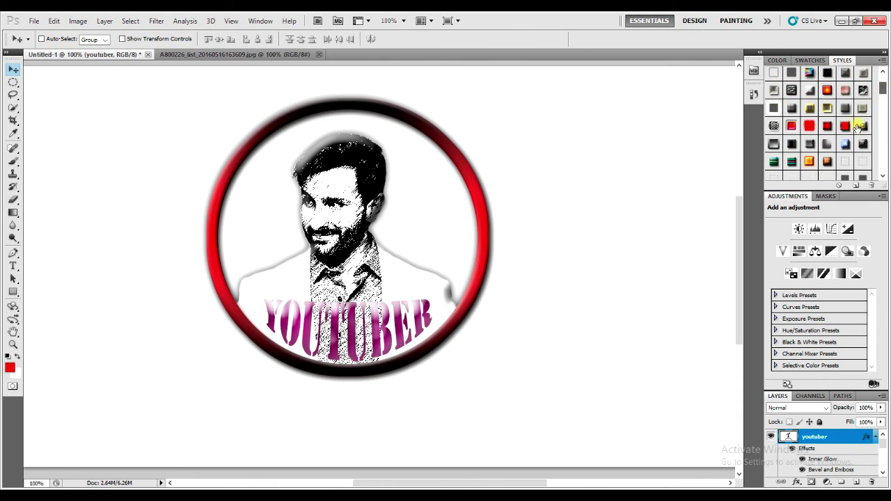
left_click(827, 126)
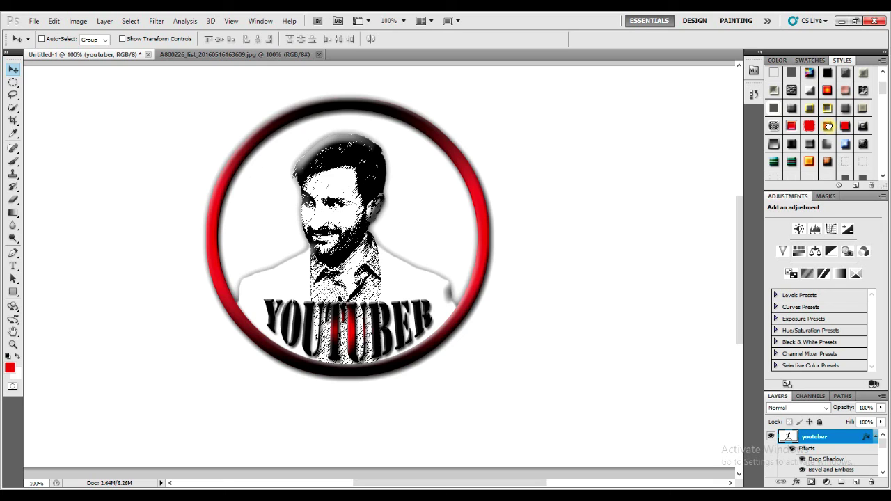